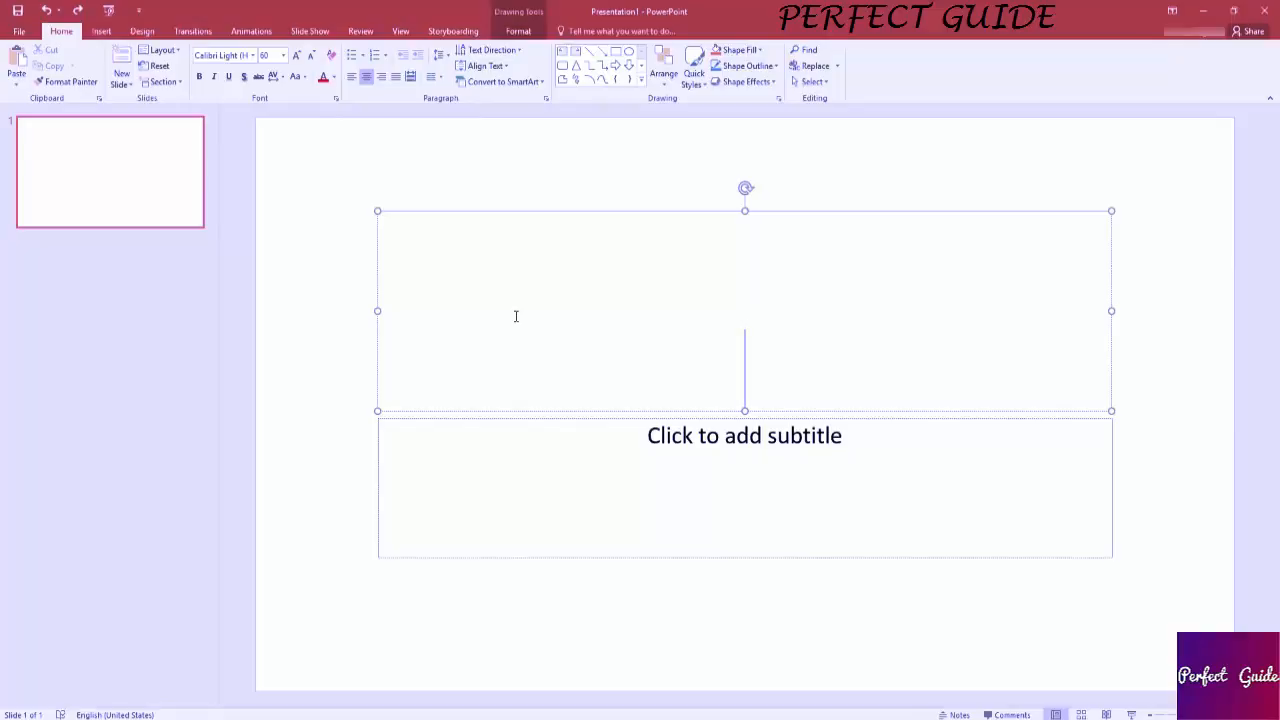
Enter "Presentation" as the title of the first slide.
click(620, 424)
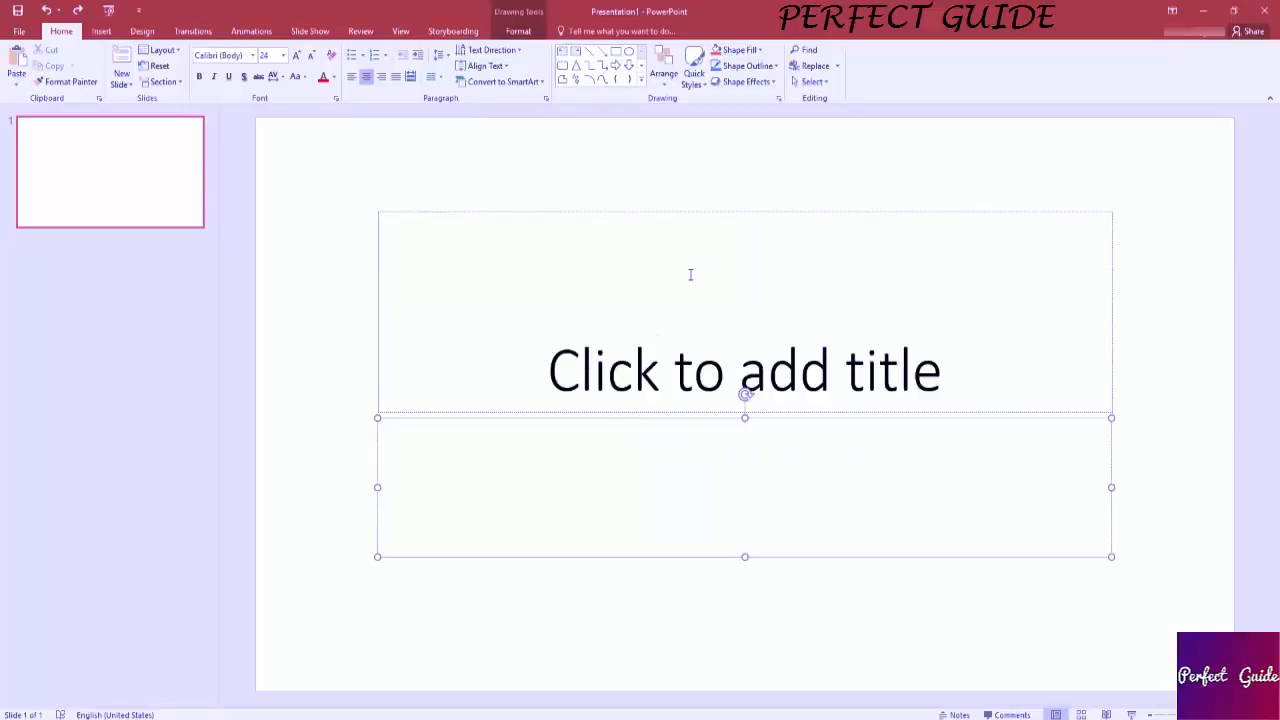
click(690, 274)
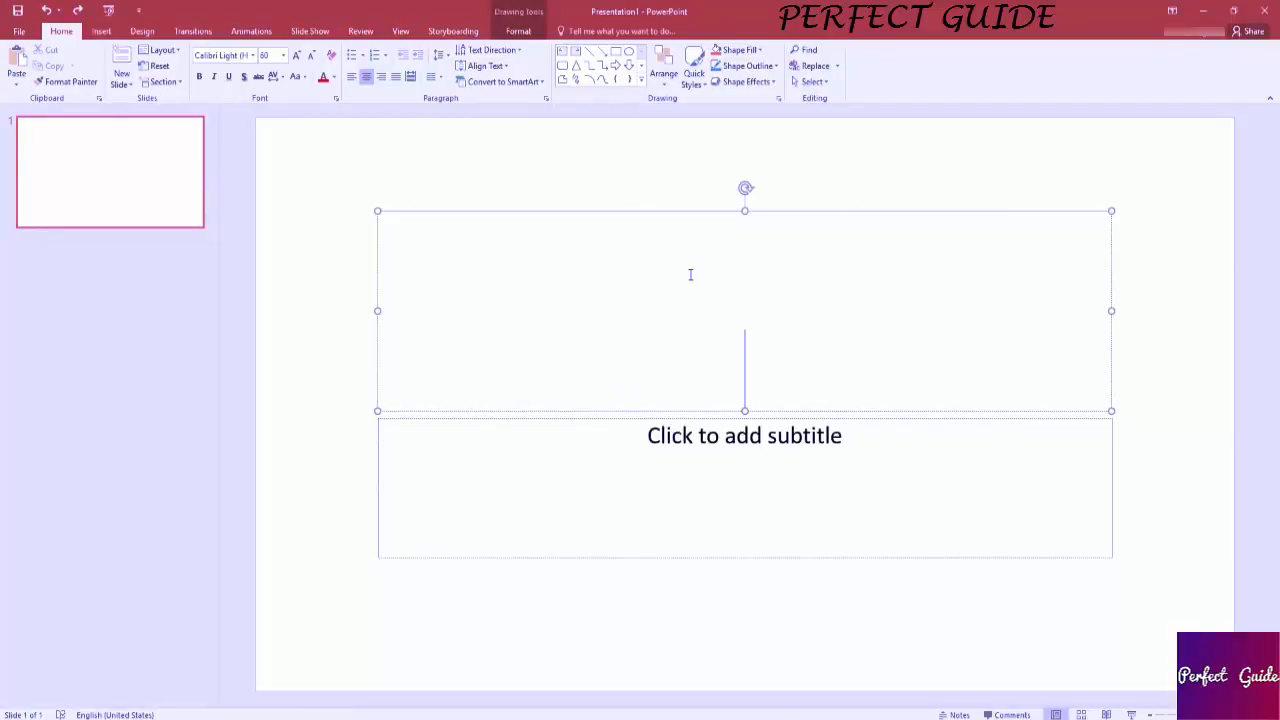
text(Presentation)
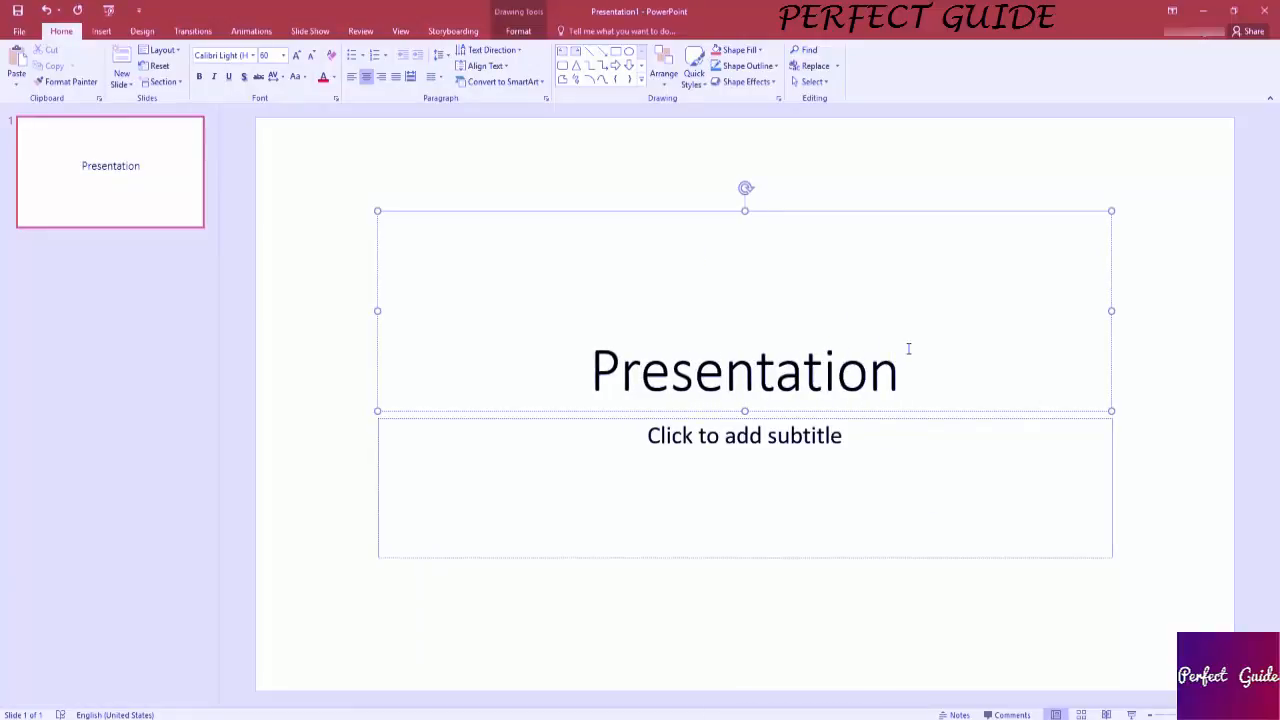
Set the font size of the title text "Presentation" to 60.
drag(908, 348, 546, 331)
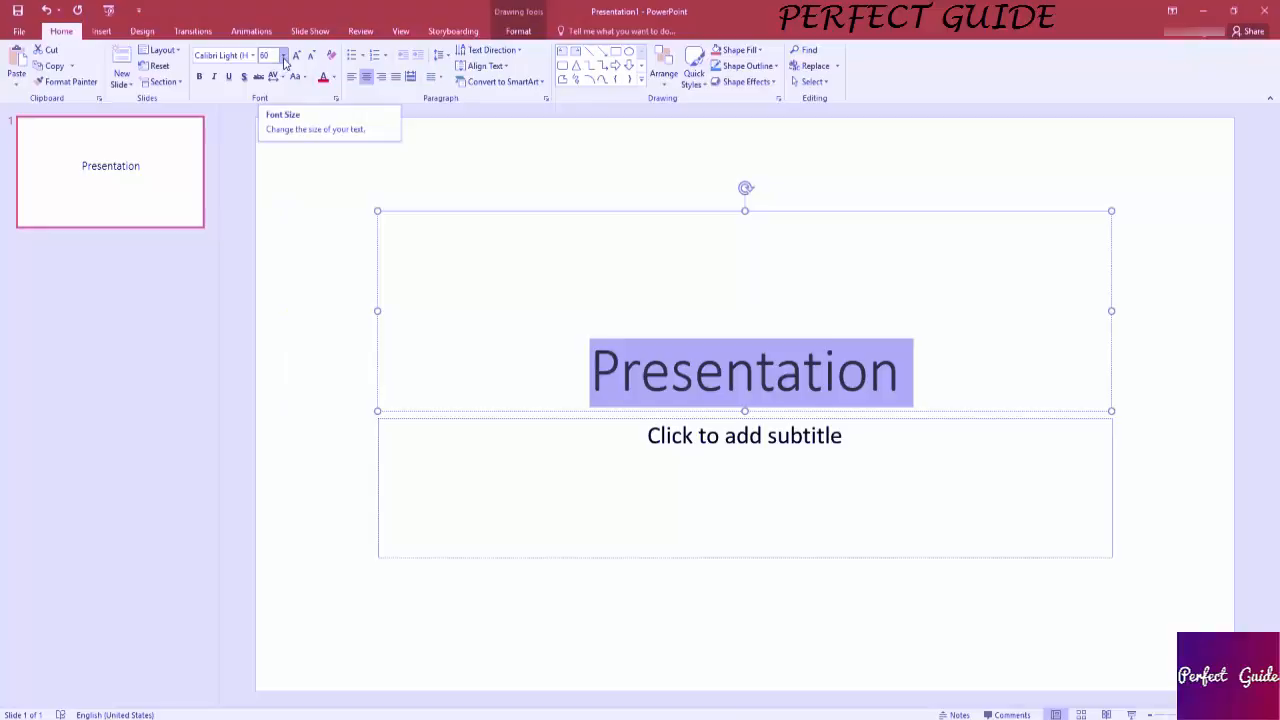
click(284, 57)
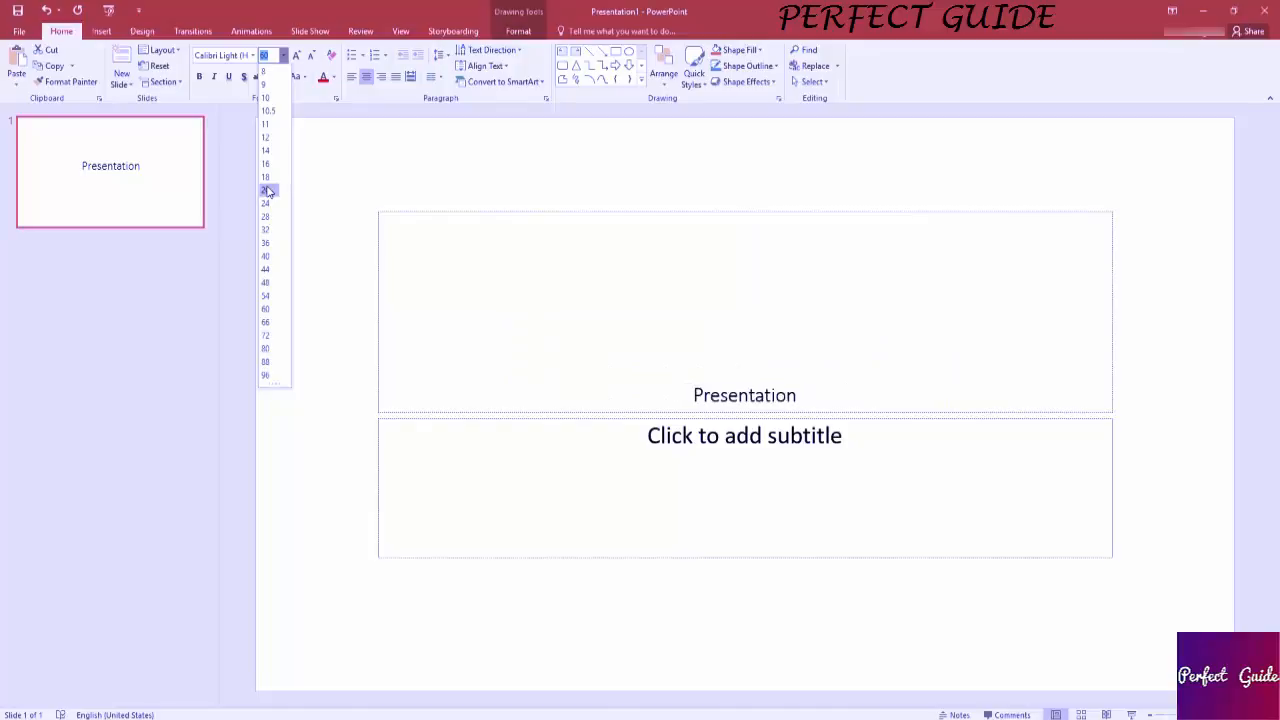
click(267, 309)
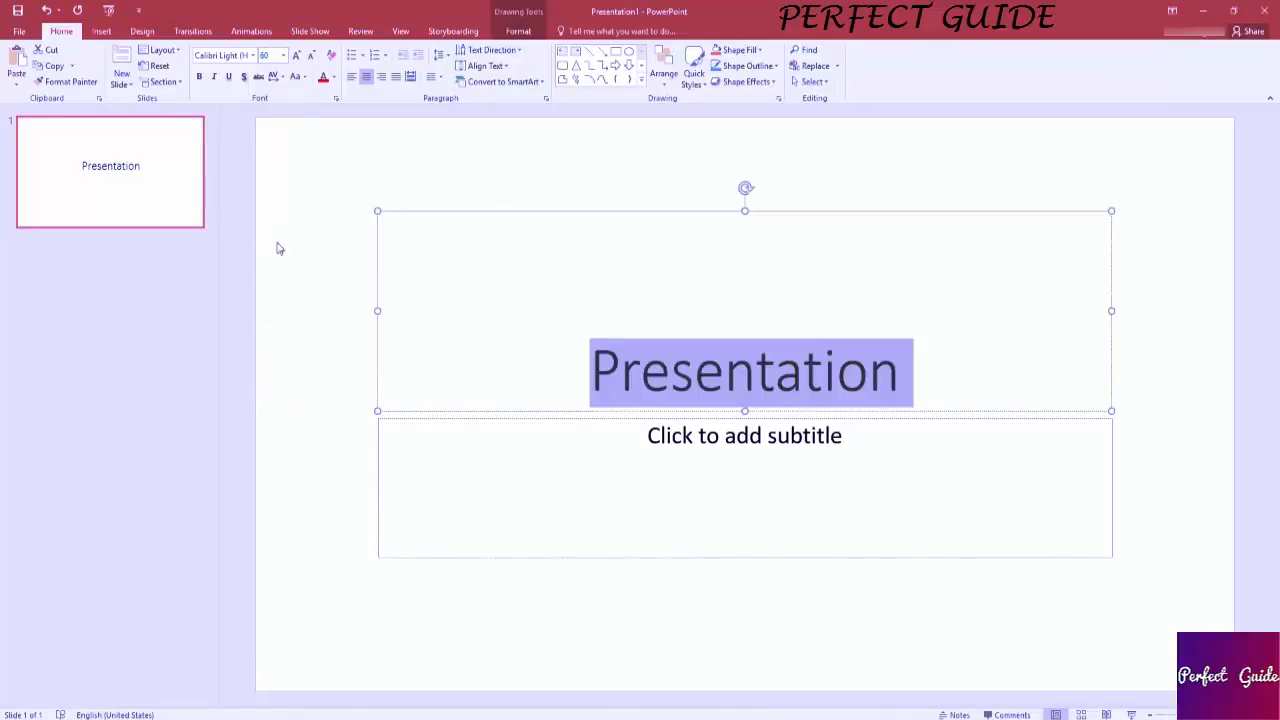
click(776, 402)
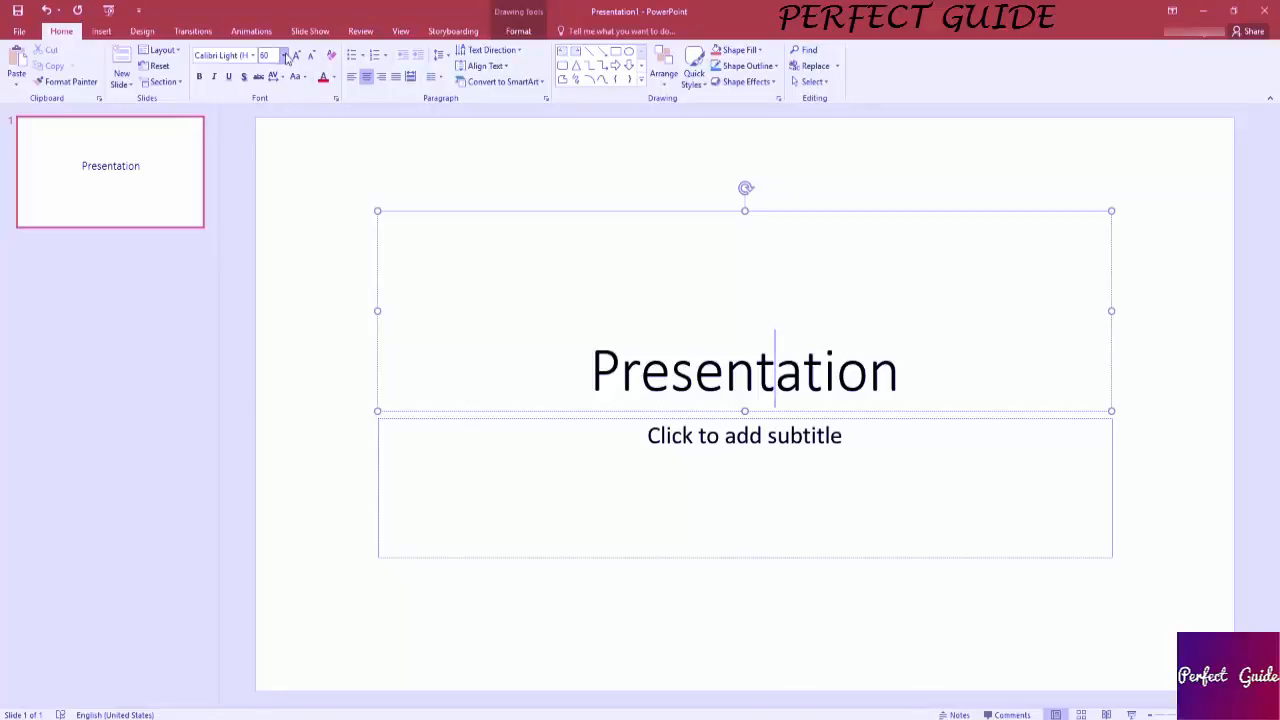
click(284, 55)
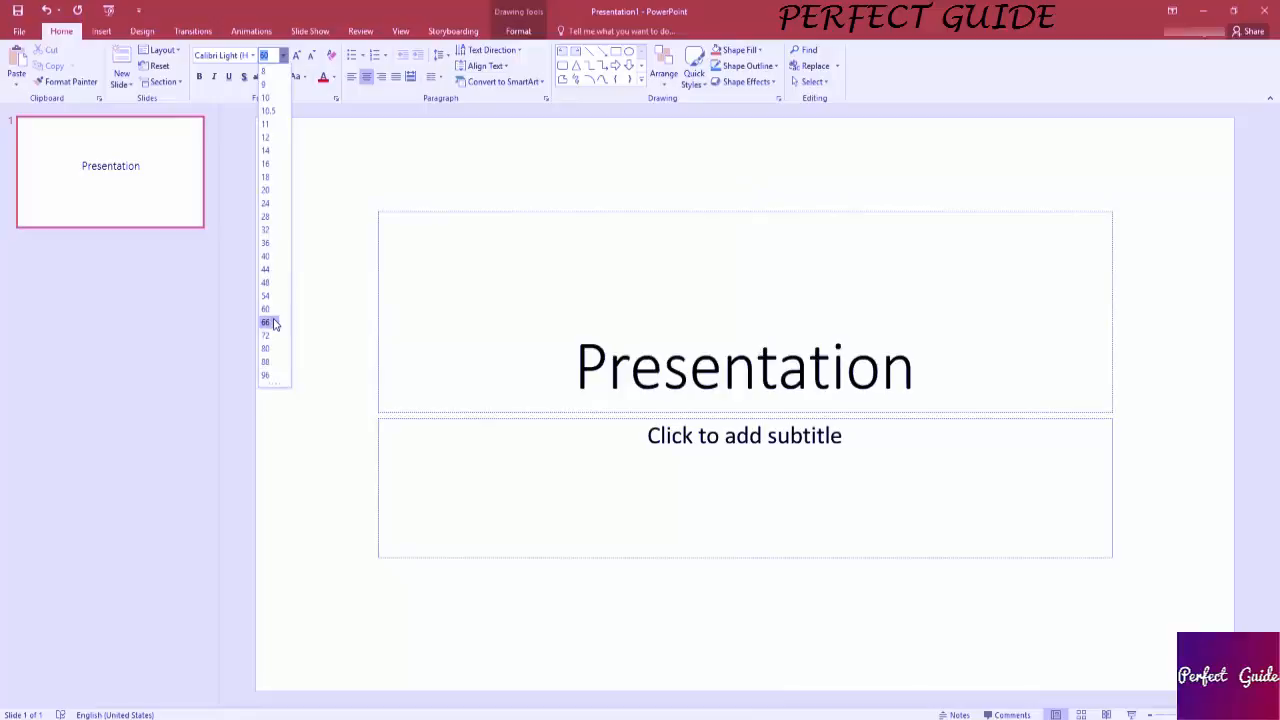
click(274, 309)
Increase the title's font size by two increments and reduce it back to 60.
click(296, 55)
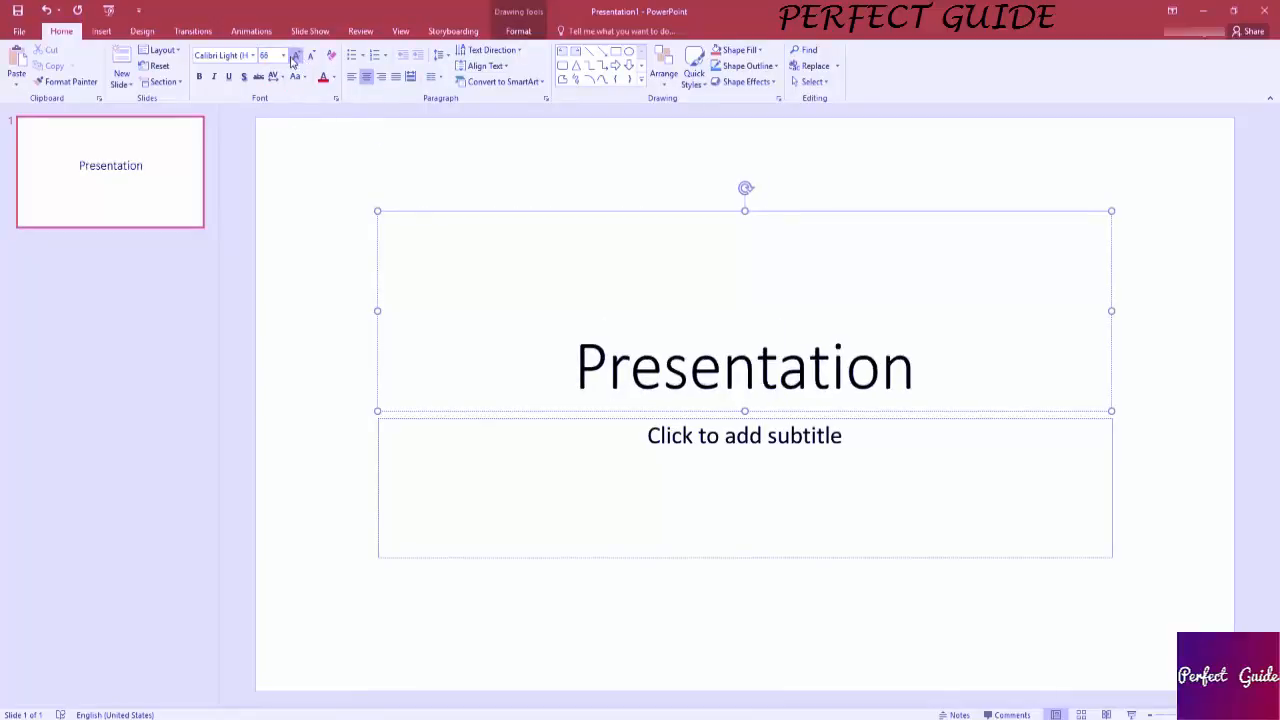
click(295, 55)
click(311, 57)
click(311, 57)
Change the font of the whole title text to Bodoni MT Poster Compressed.
click(591, 357)
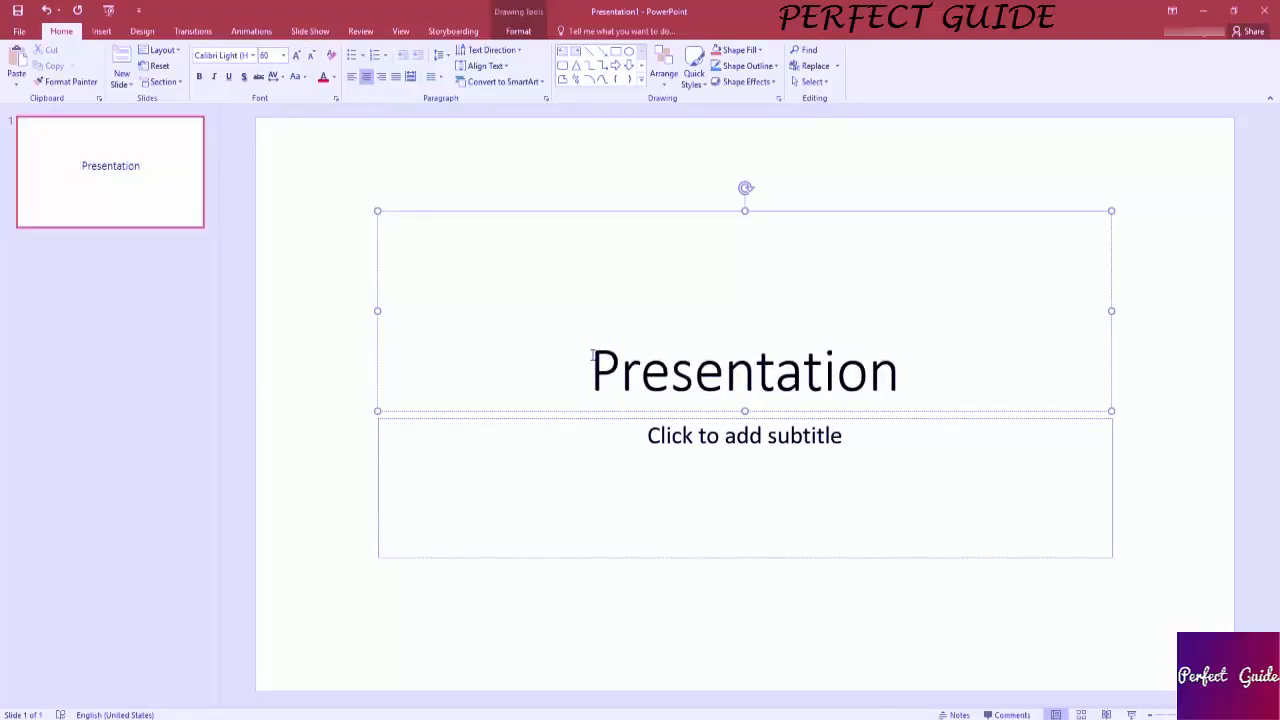
drag(591, 357, 963, 337)
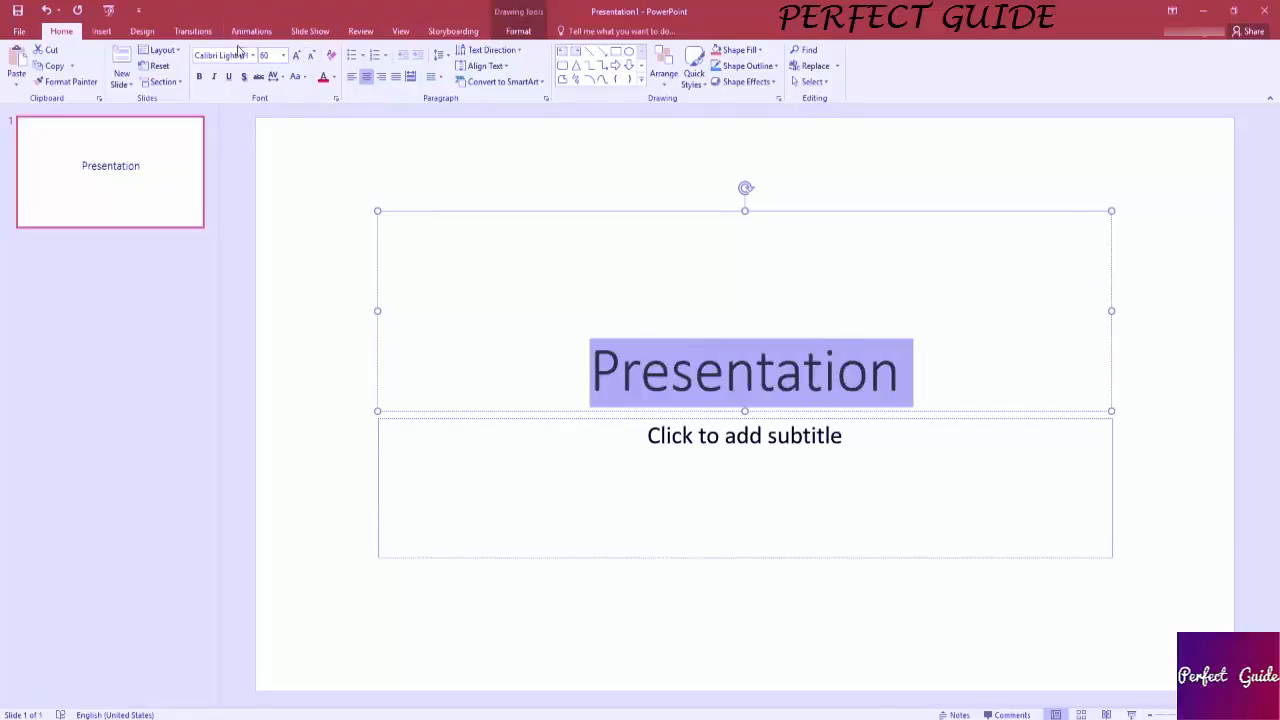
click(252, 57)
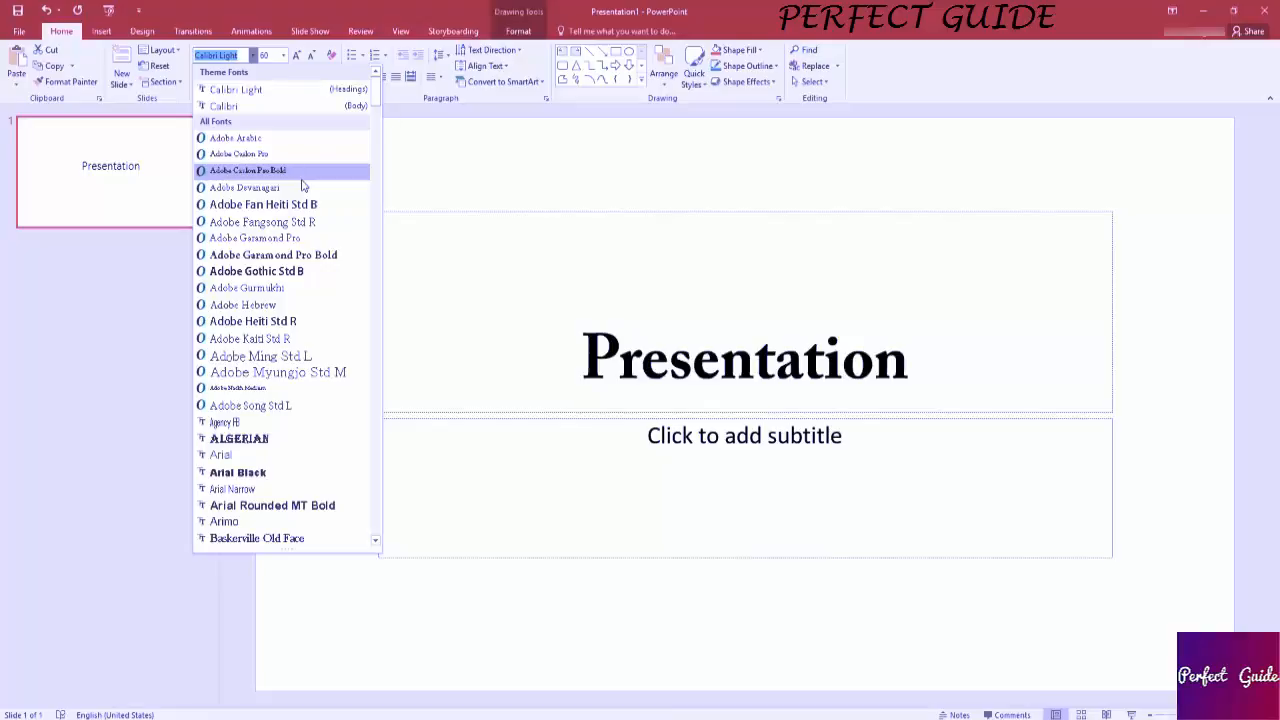
scroll(303, 186, down, 3)
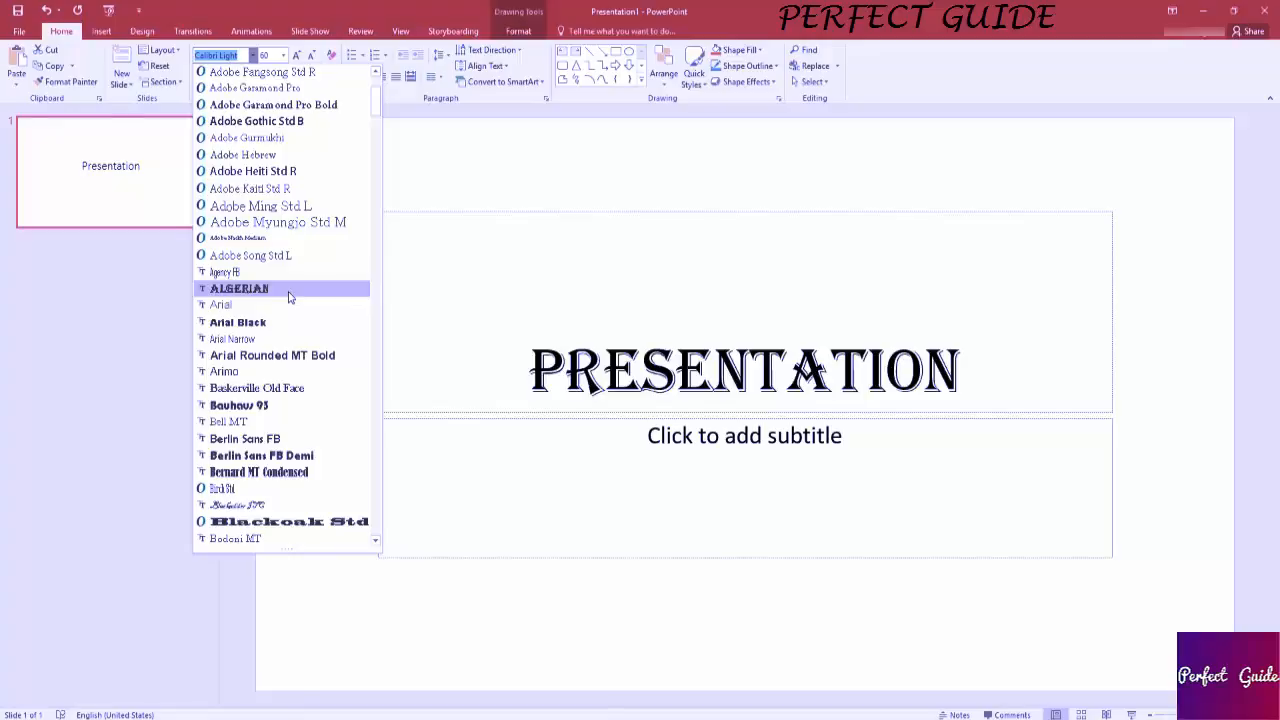
scroll(288, 296, down, 1)
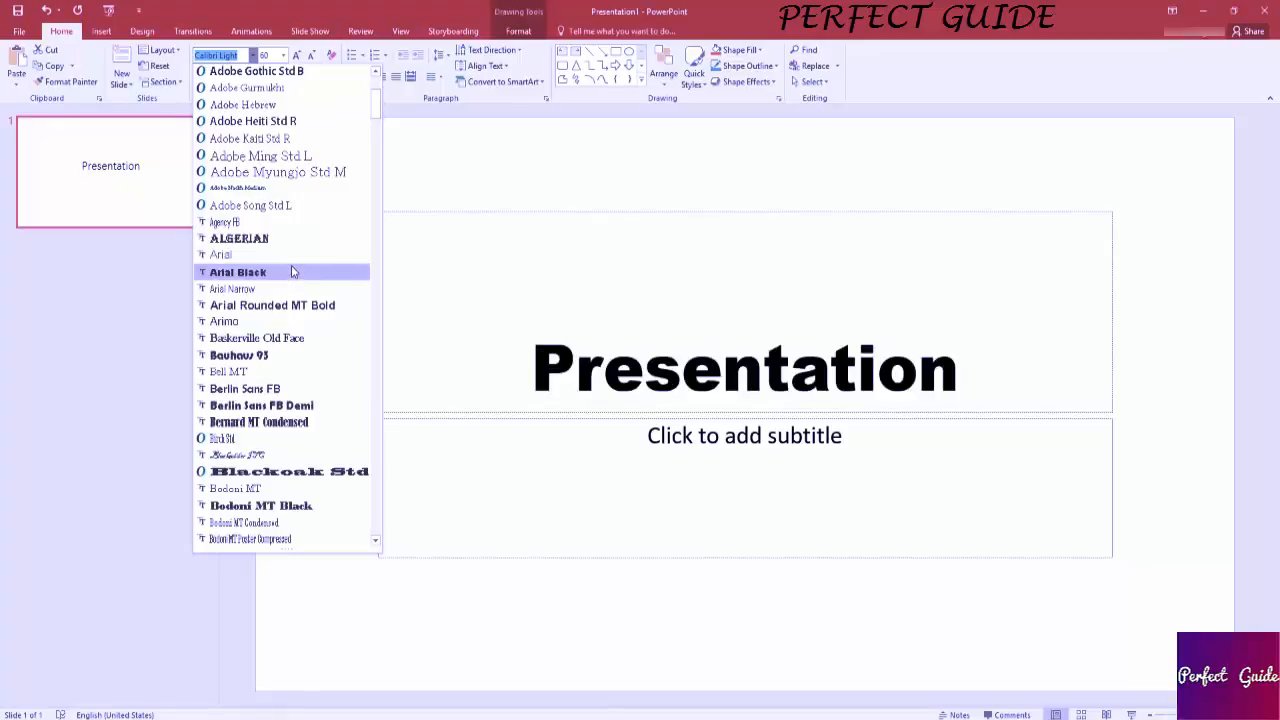
scroll(291, 268, down, 1)
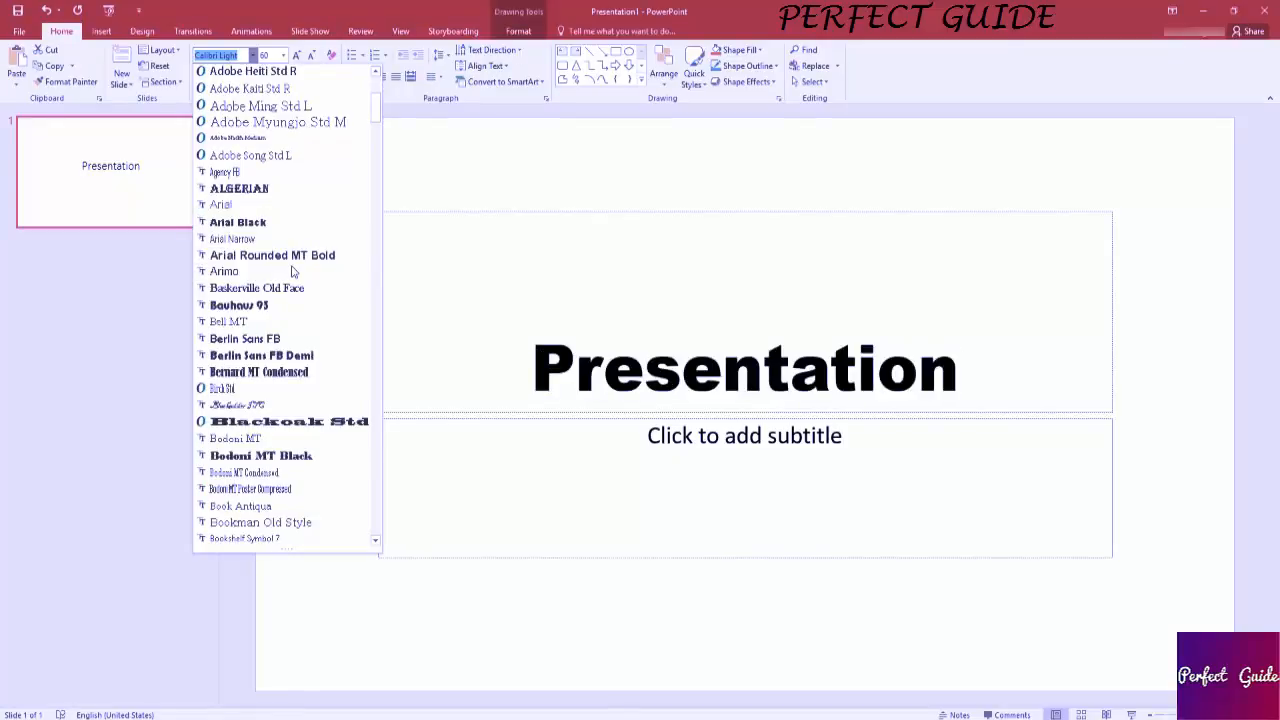
scroll(293, 277, down, 1)
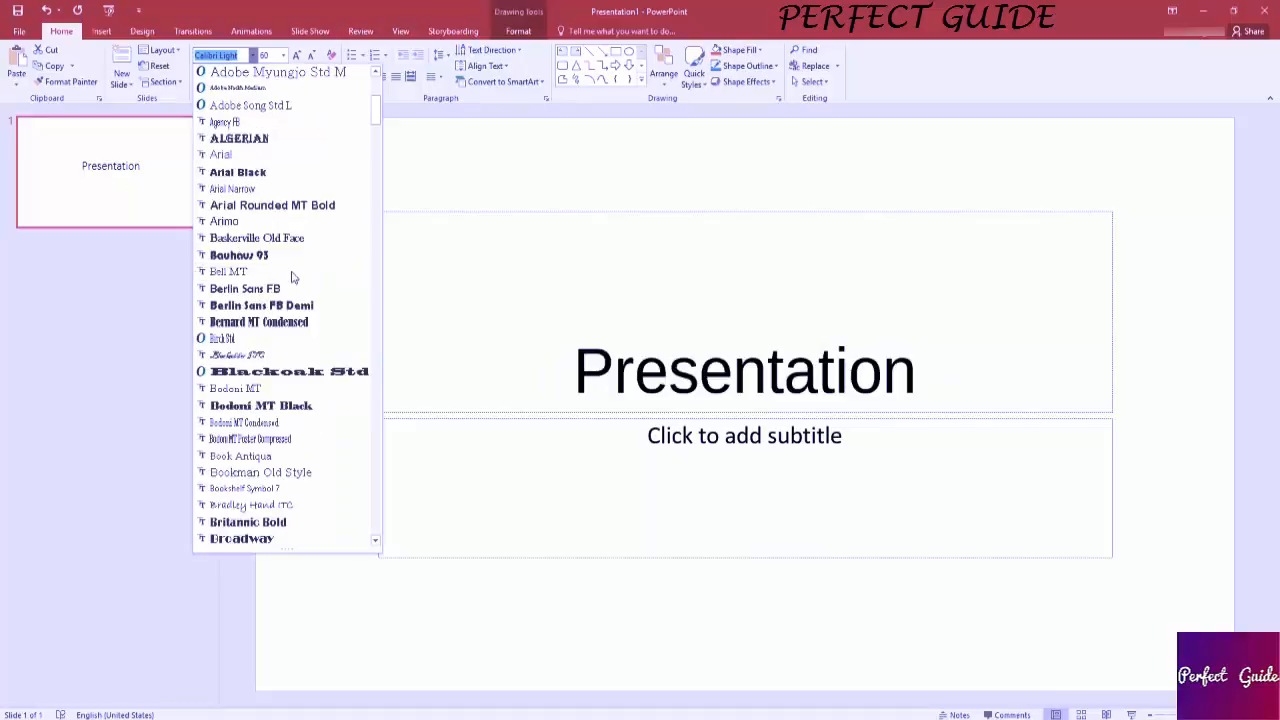
scroll(293, 277, down, 2)
scroll(291, 277, down, 1)
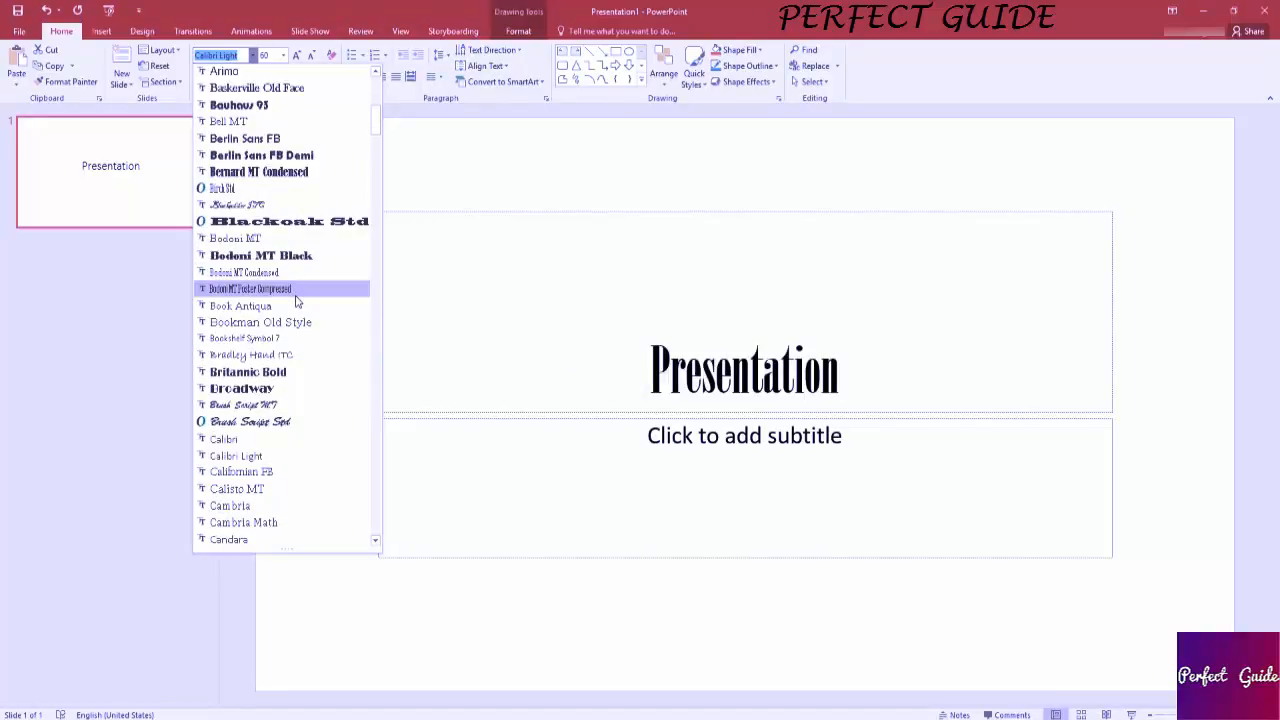
click(295, 296)
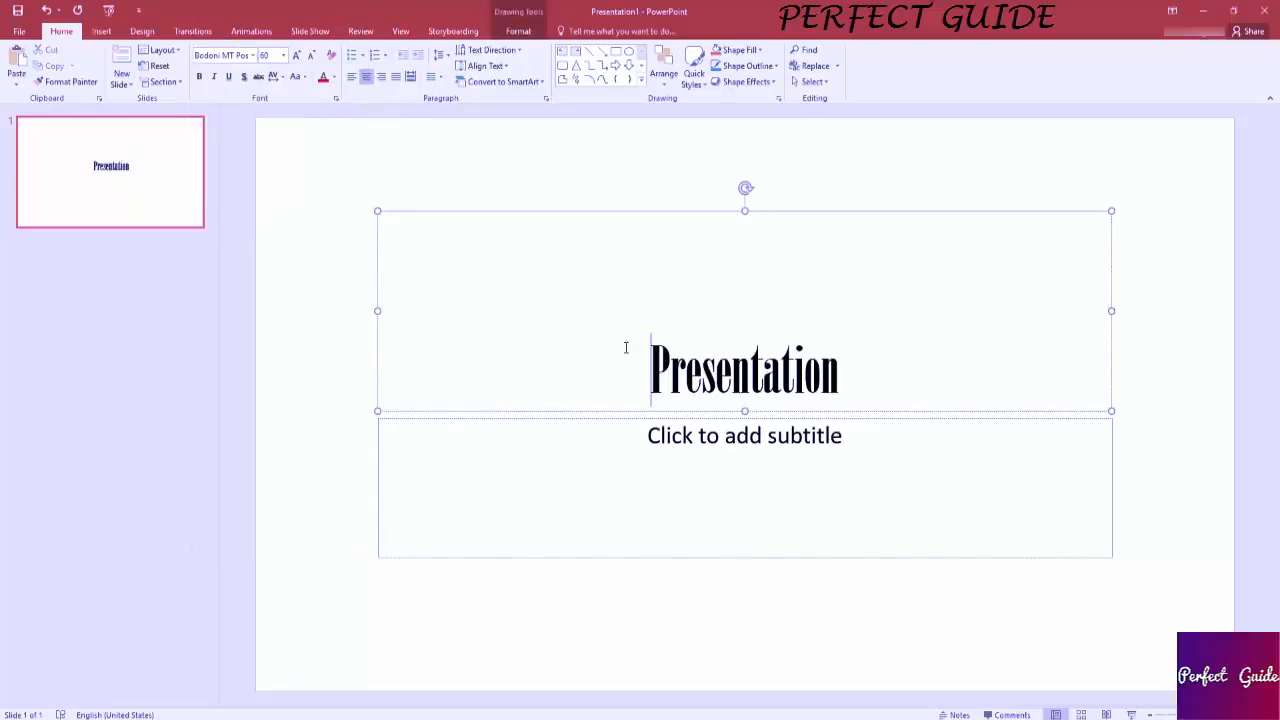
Set the character spacing of the title text to Normal.
drag(628, 346, 986, 346)
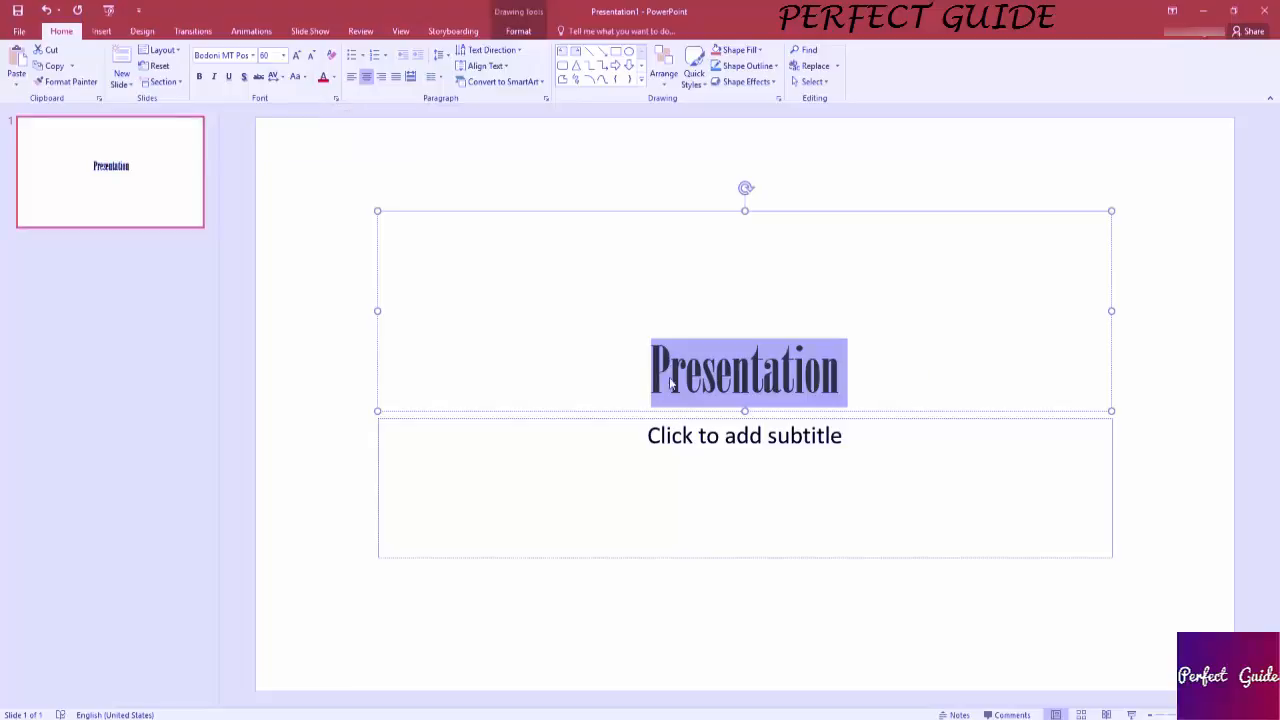
click(279, 77)
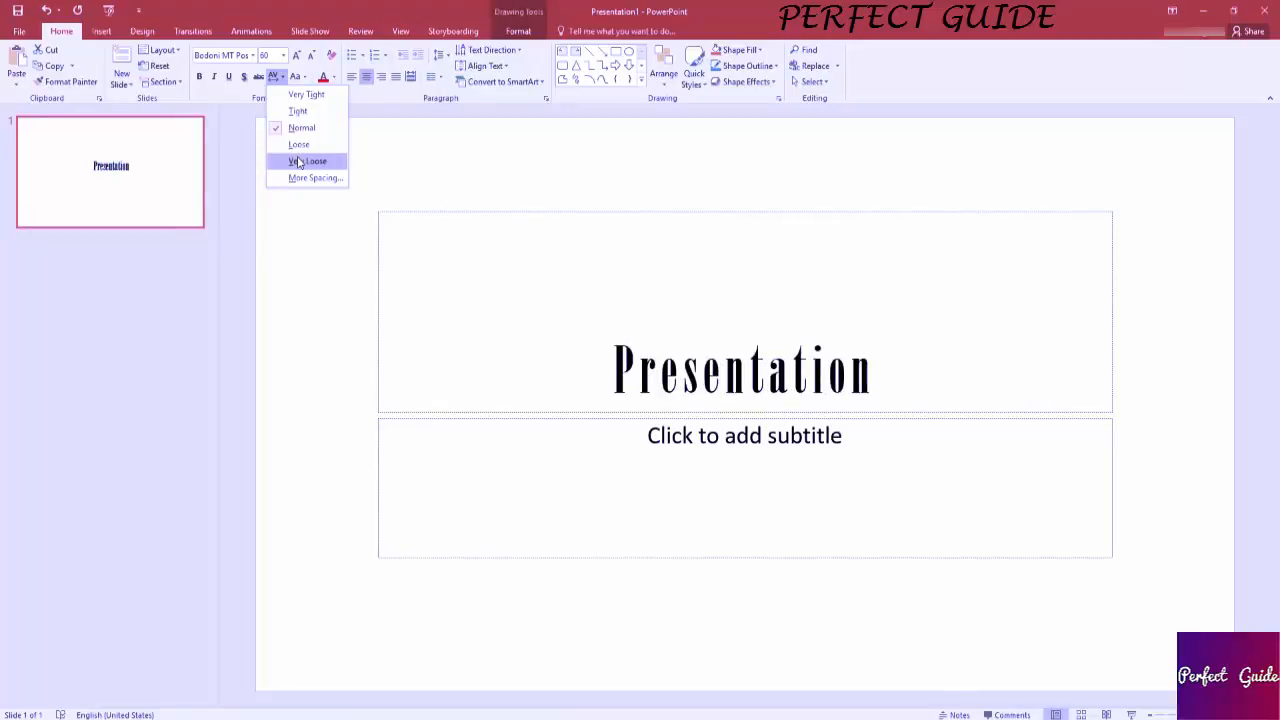
click(299, 128)
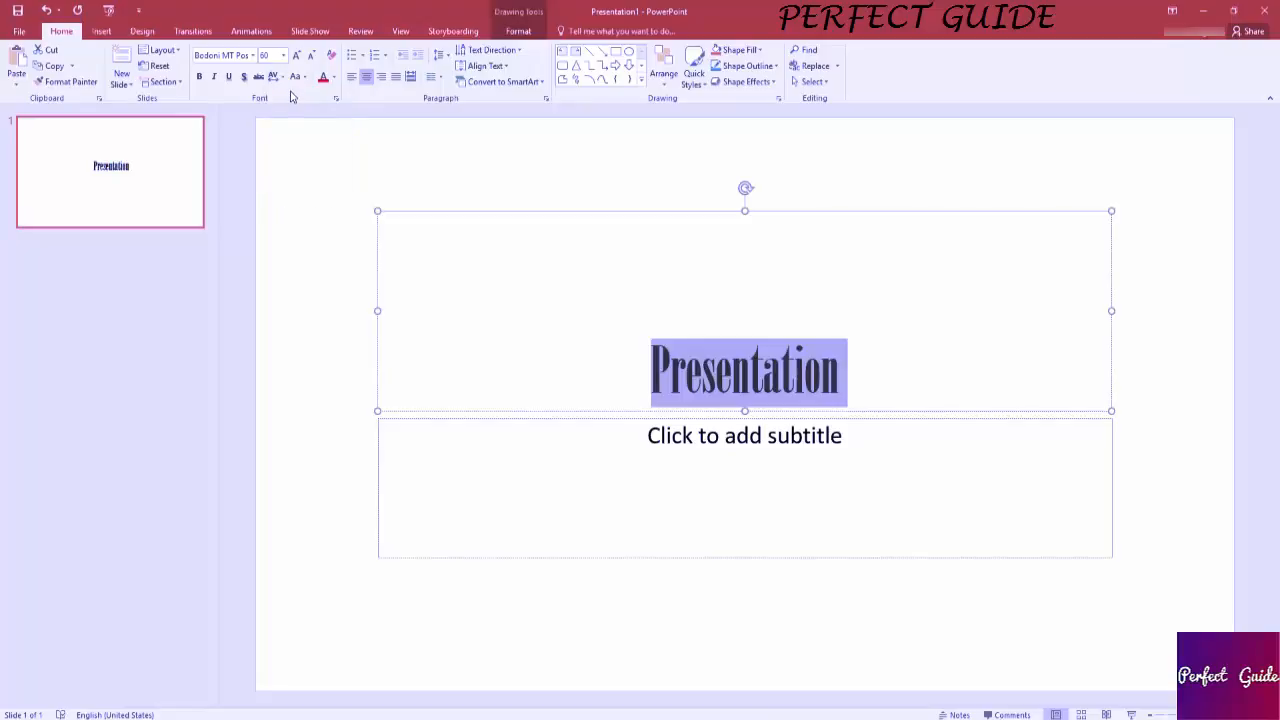
Preview lowercase and UPPERCASE on the title text and apply Capitalize Each Word.
click(297, 78)
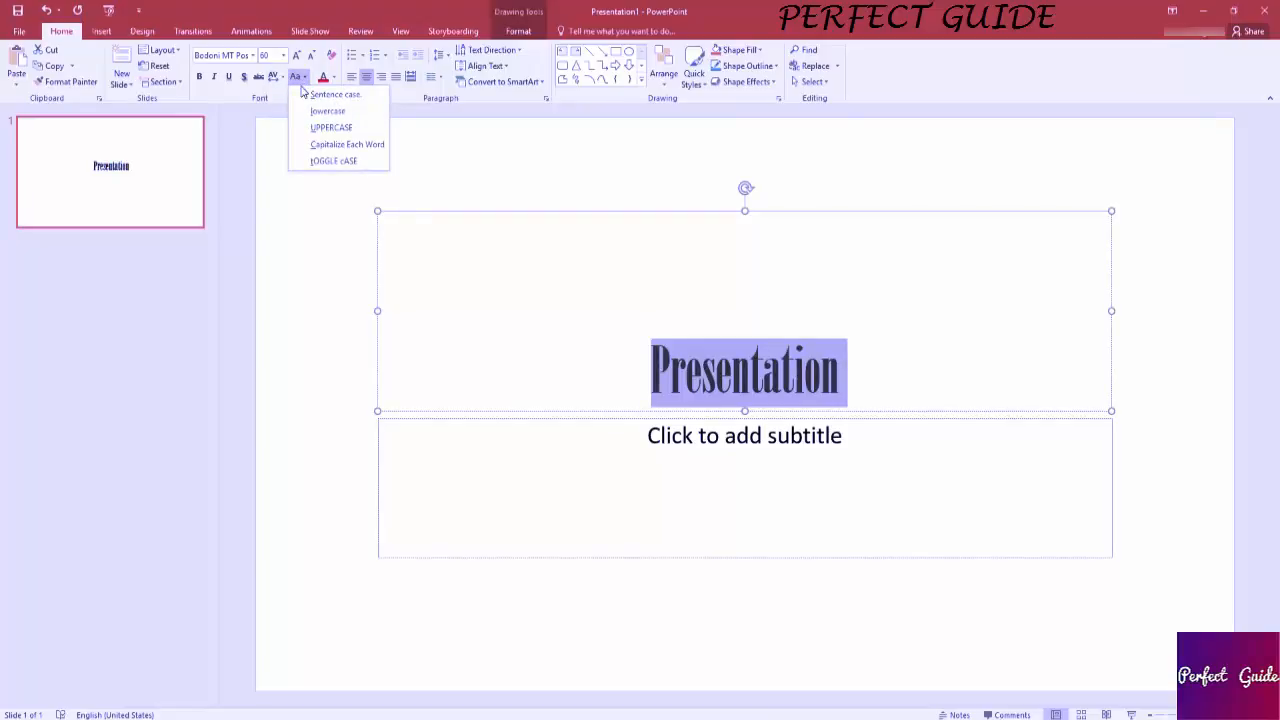
click(316, 111)
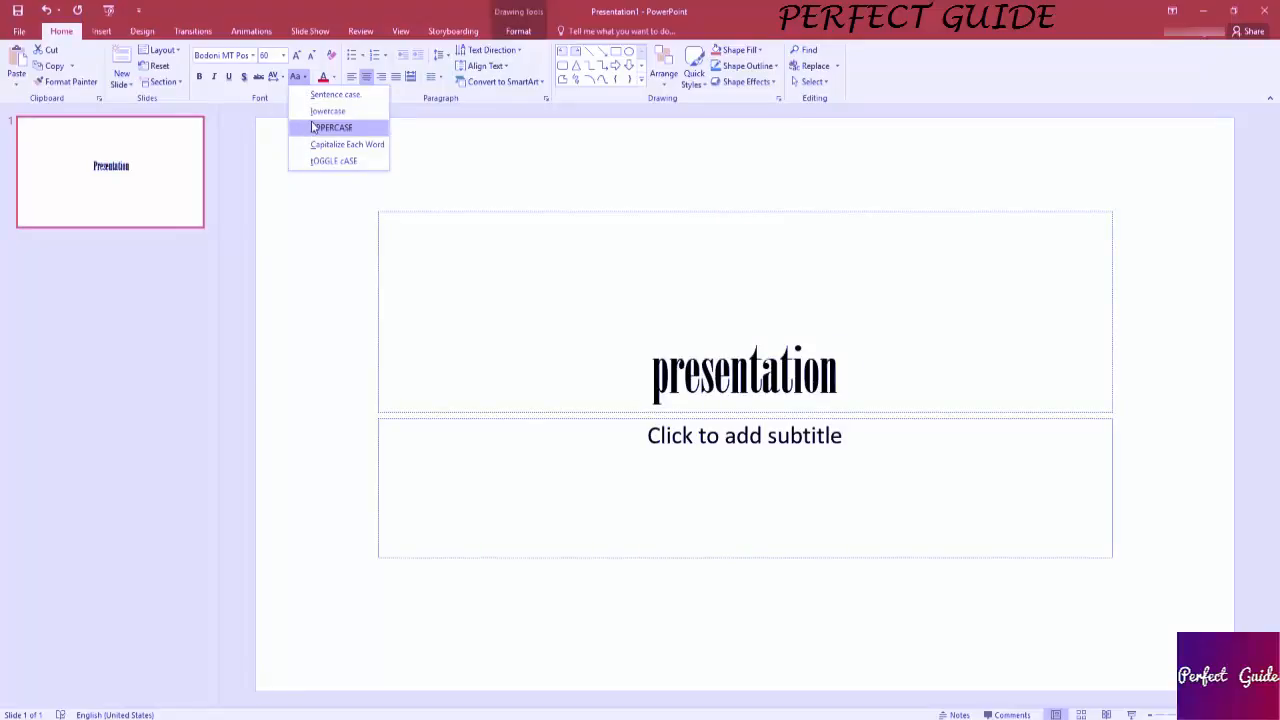
click(314, 129)
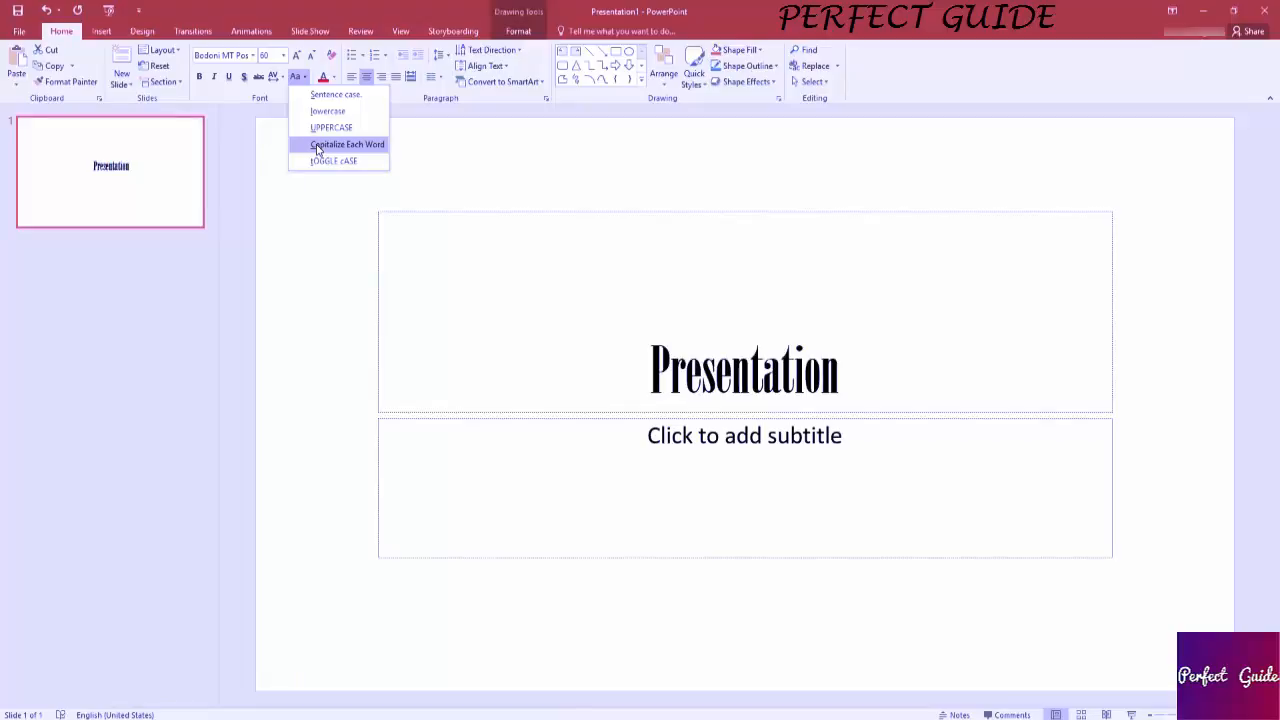
click(318, 148)
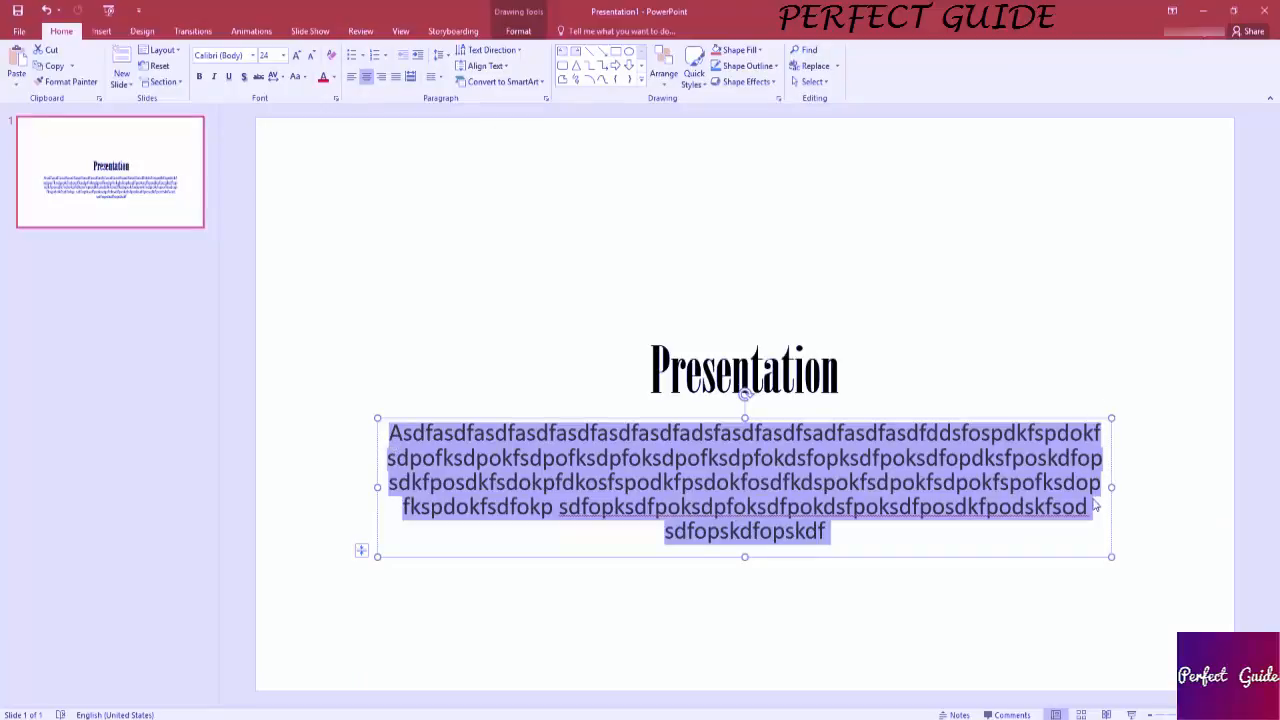
Justify the subtitle paragraph and inspect how its lines meet the two side edges.
click(397, 77)
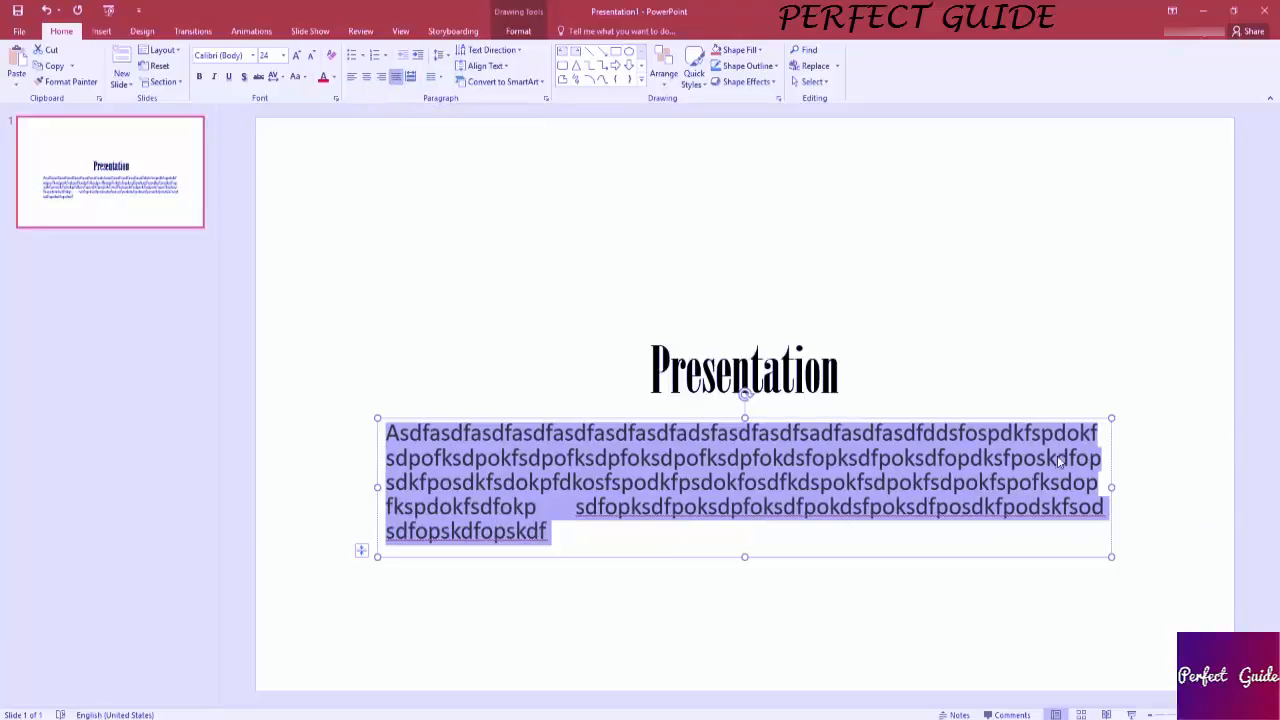
click(387, 432)
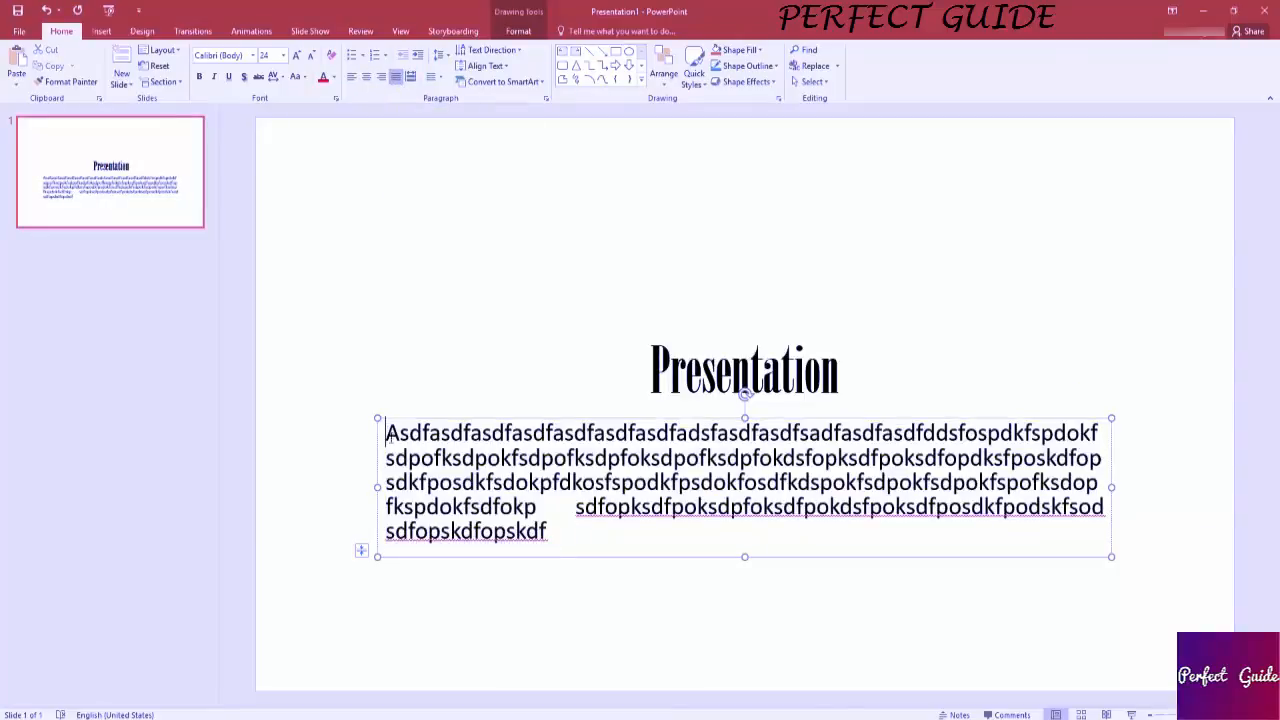
drag(388, 436, 389, 505)
click(1101, 432)
drag(1104, 432, 1103, 468)
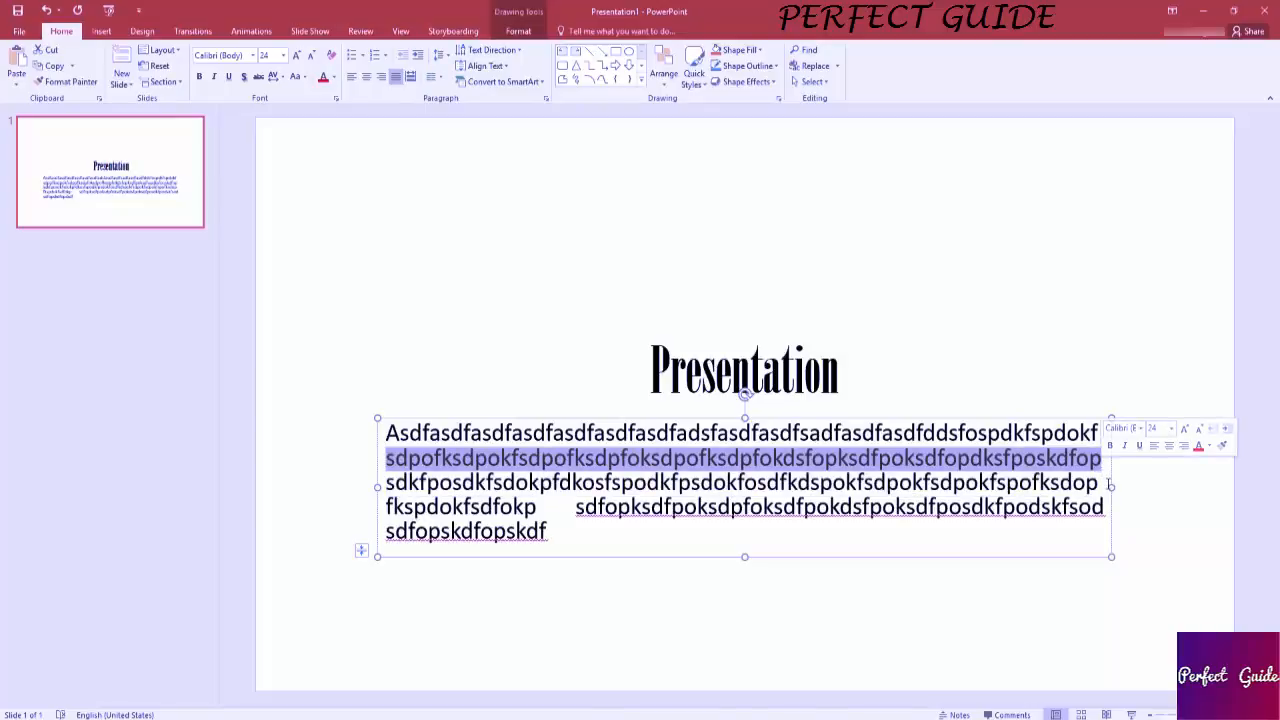
Apply distributed alignment to the whole subtitle paragraph and inspect how its lines, especially the last one, fill the width.
key(ctrl+a)
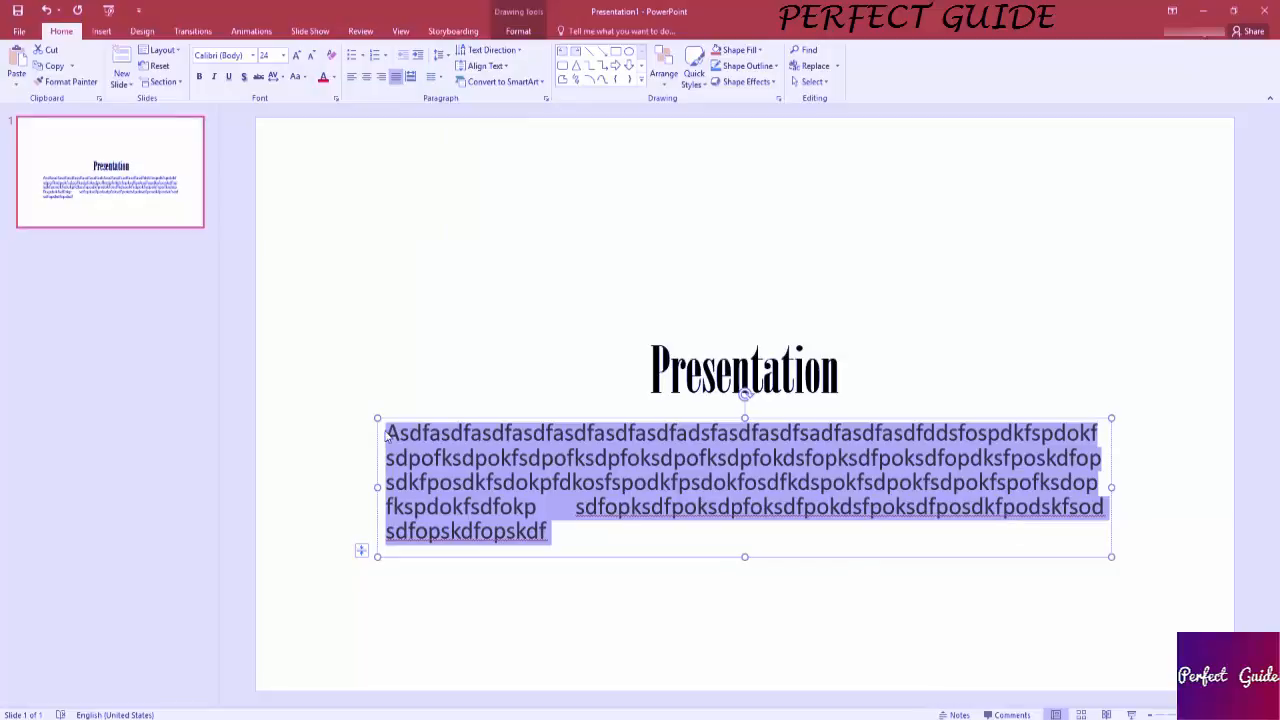
click(410, 77)
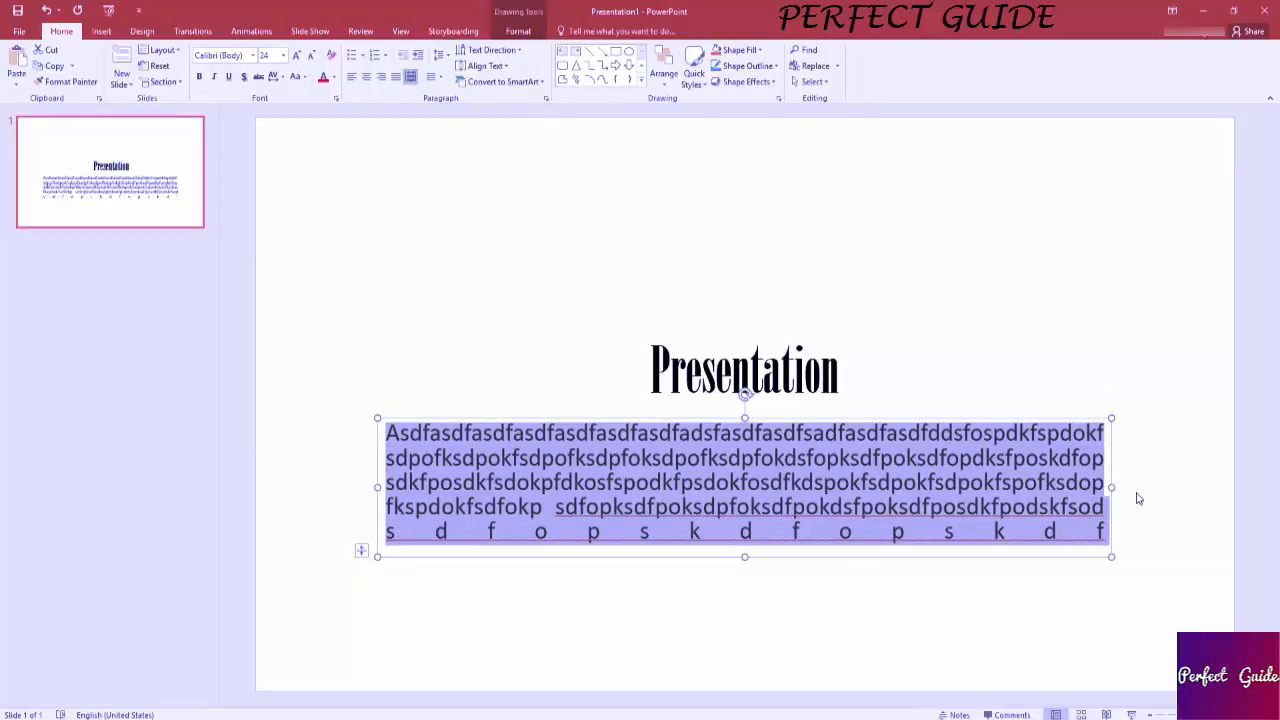
click(738, 540)
drag(405, 529, 897, 513)
drag(1096, 531, 1103, 533)
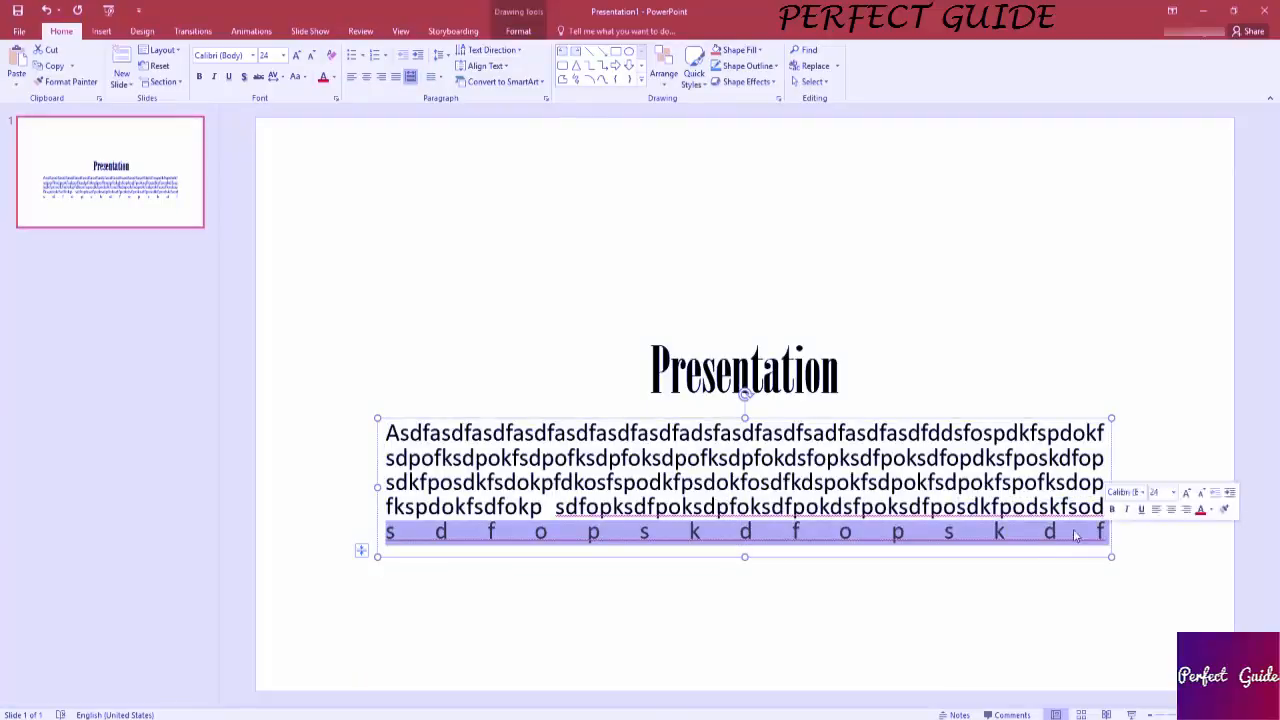
click(588, 532)
drag(387, 529, 1105, 532)
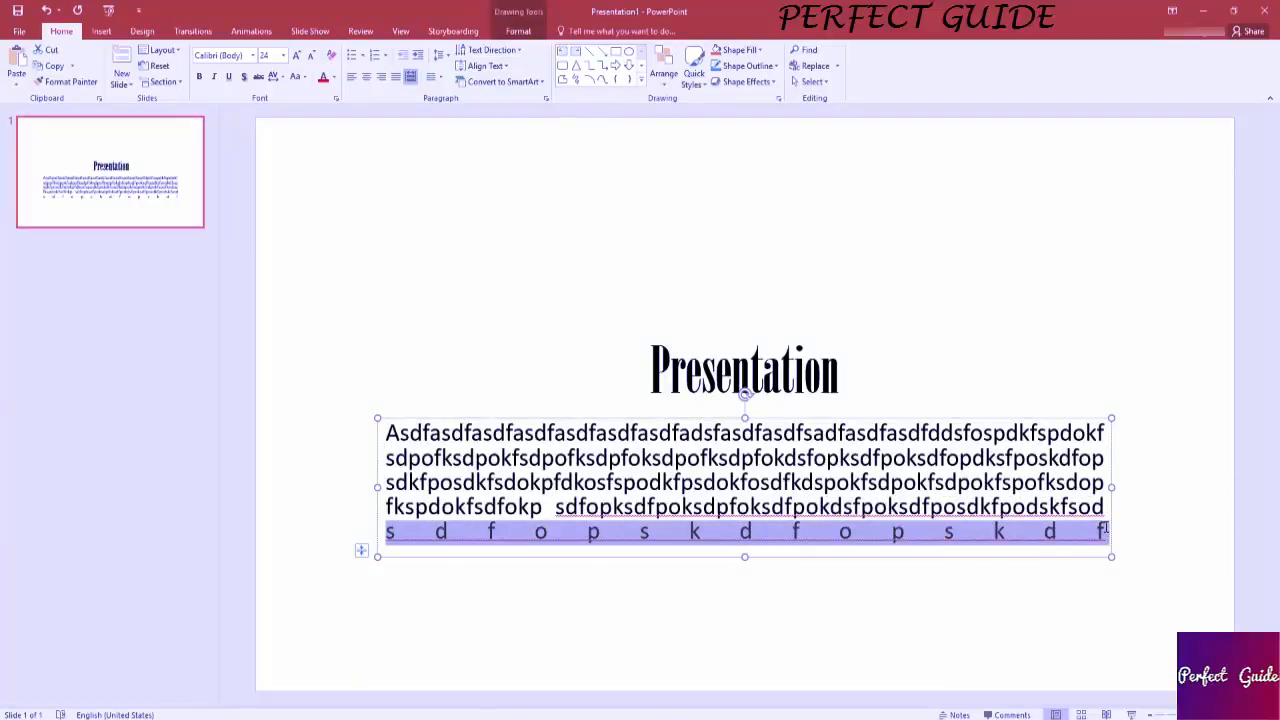
click(1104, 458)
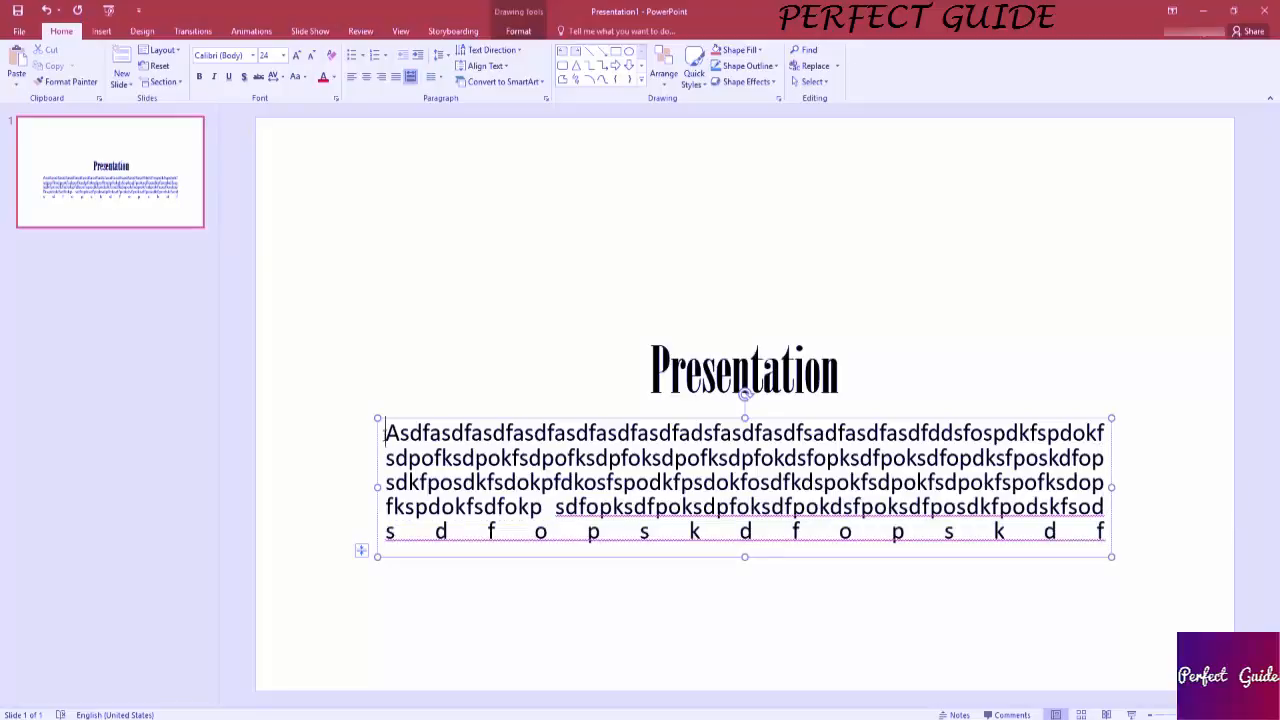
drag(386, 436, 1018, 536)
click(1043, 537)
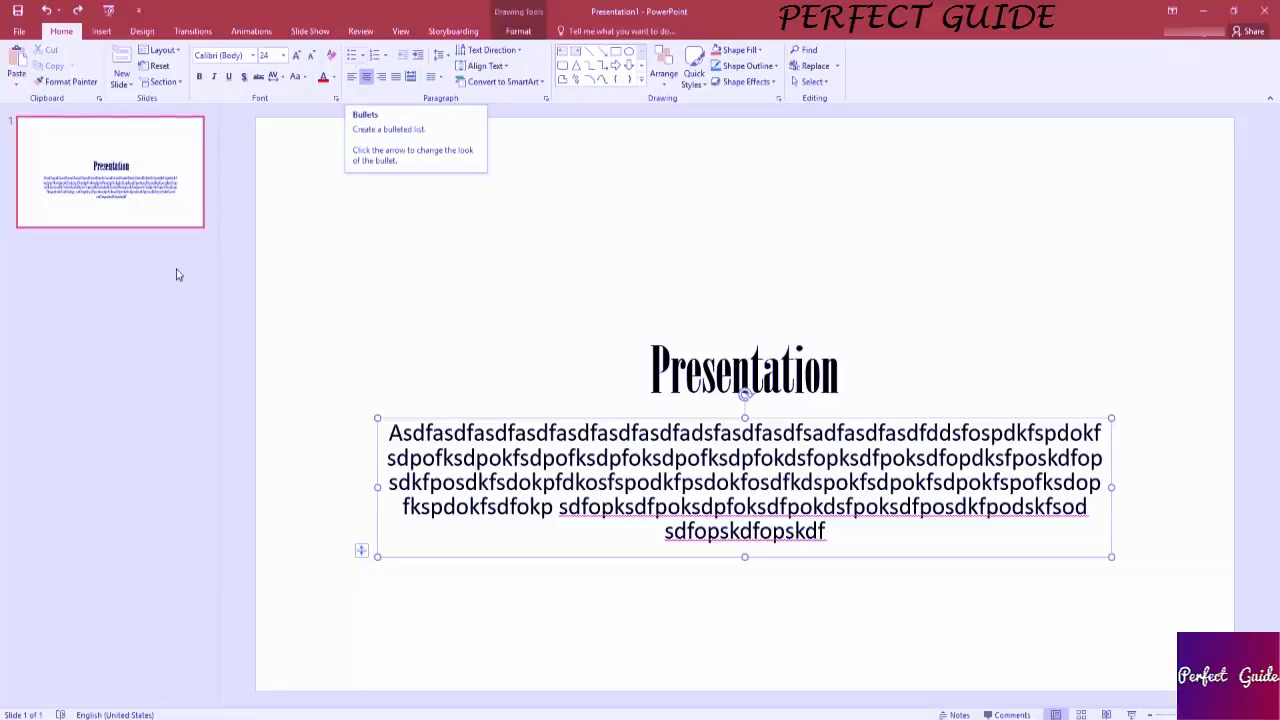
Add a new slide after the title slide and switch its content placeholder from bullets to a numbered list.
right_click(141, 284)
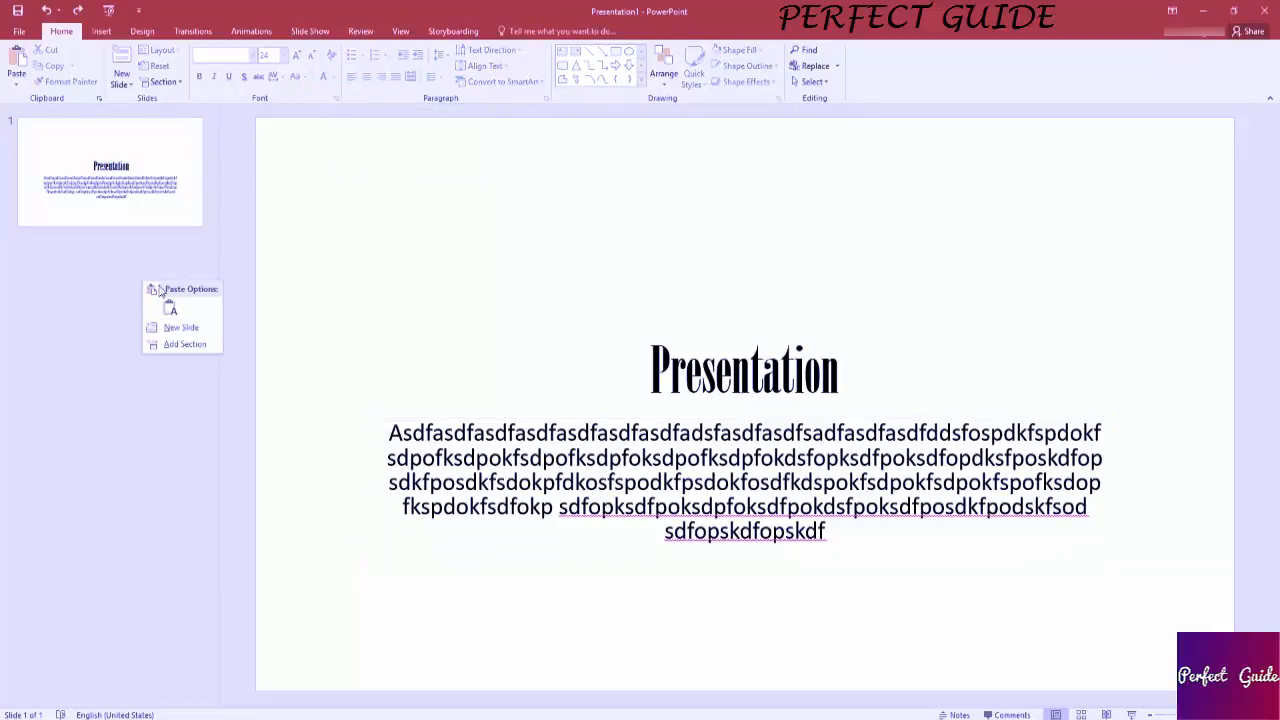
click(183, 329)
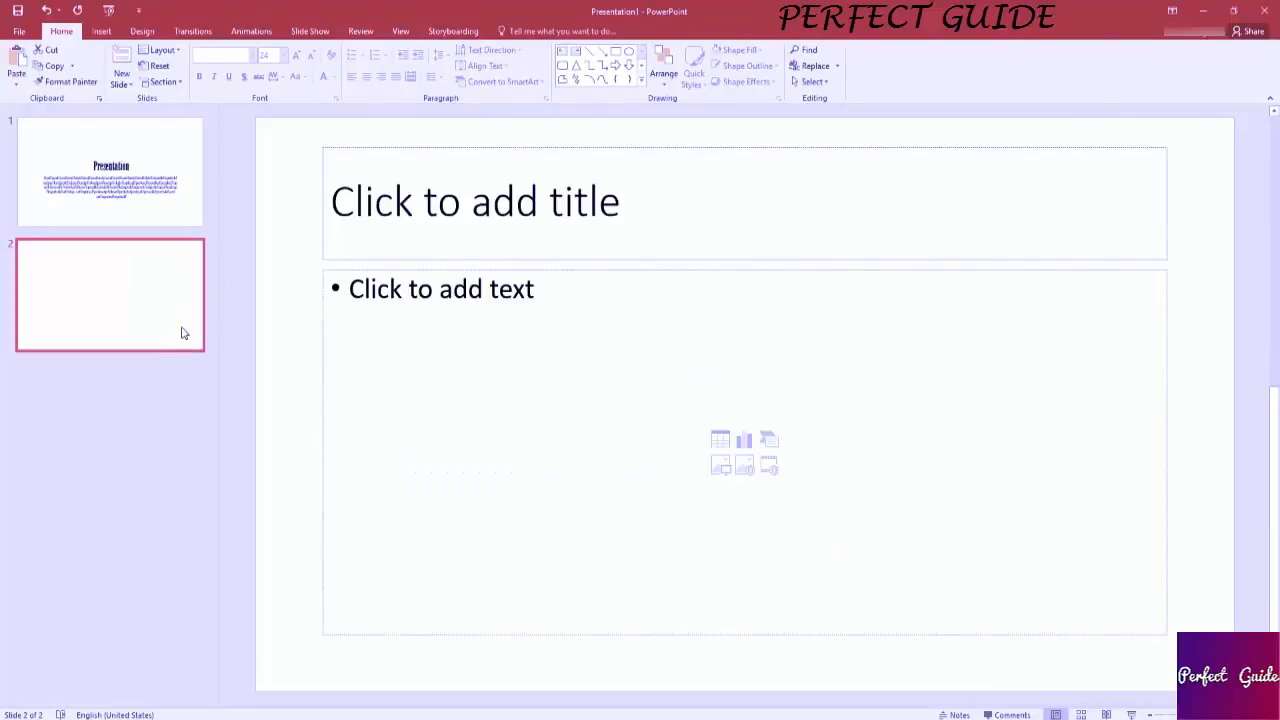
click(378, 290)
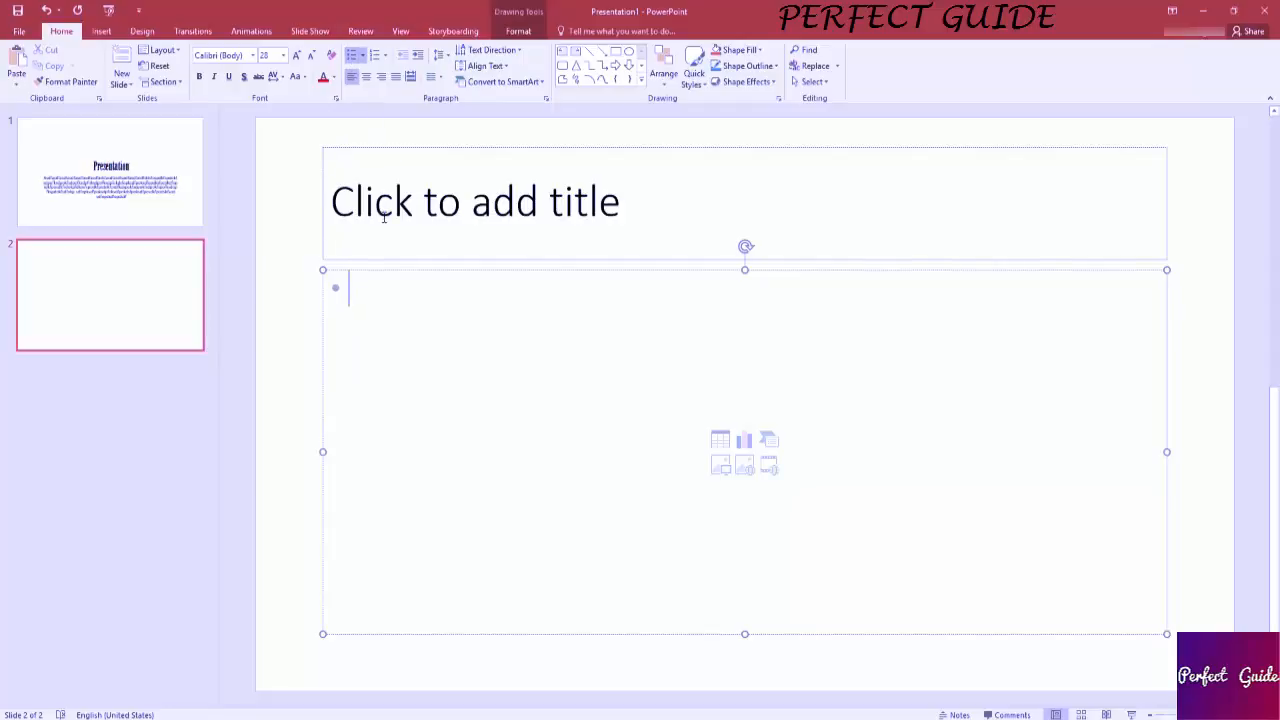
click(352, 56)
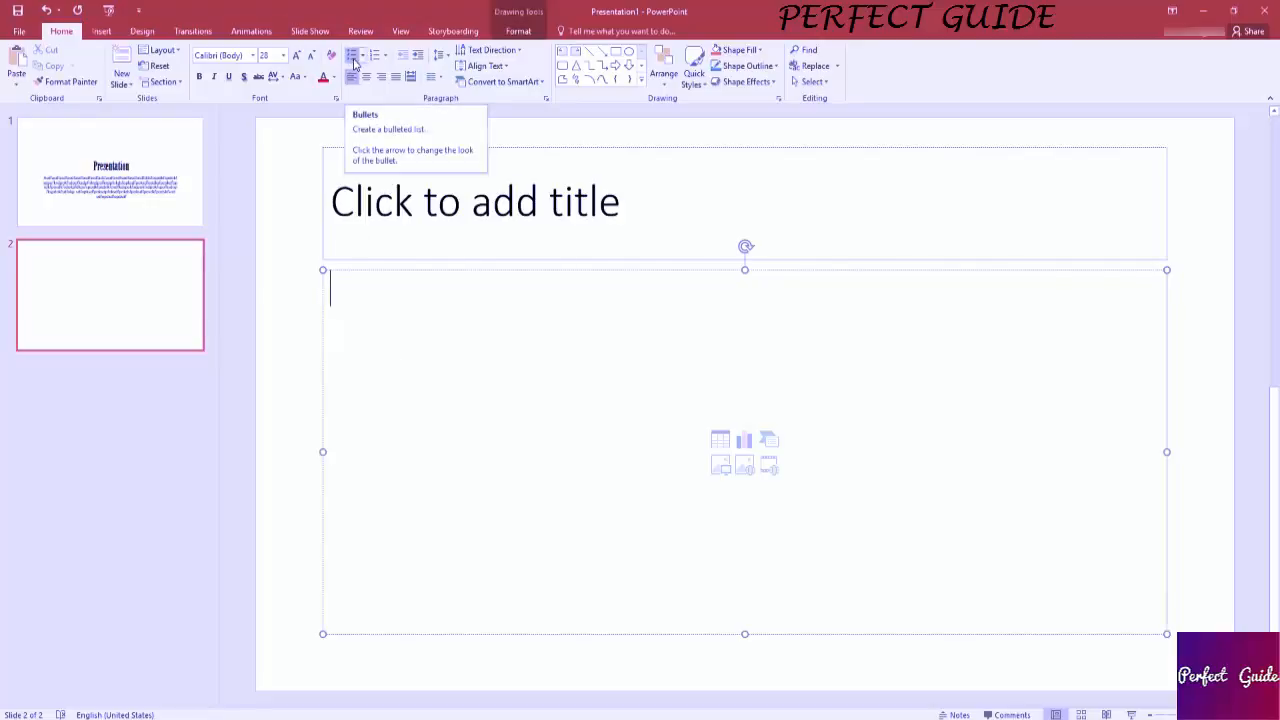
click(354, 56)
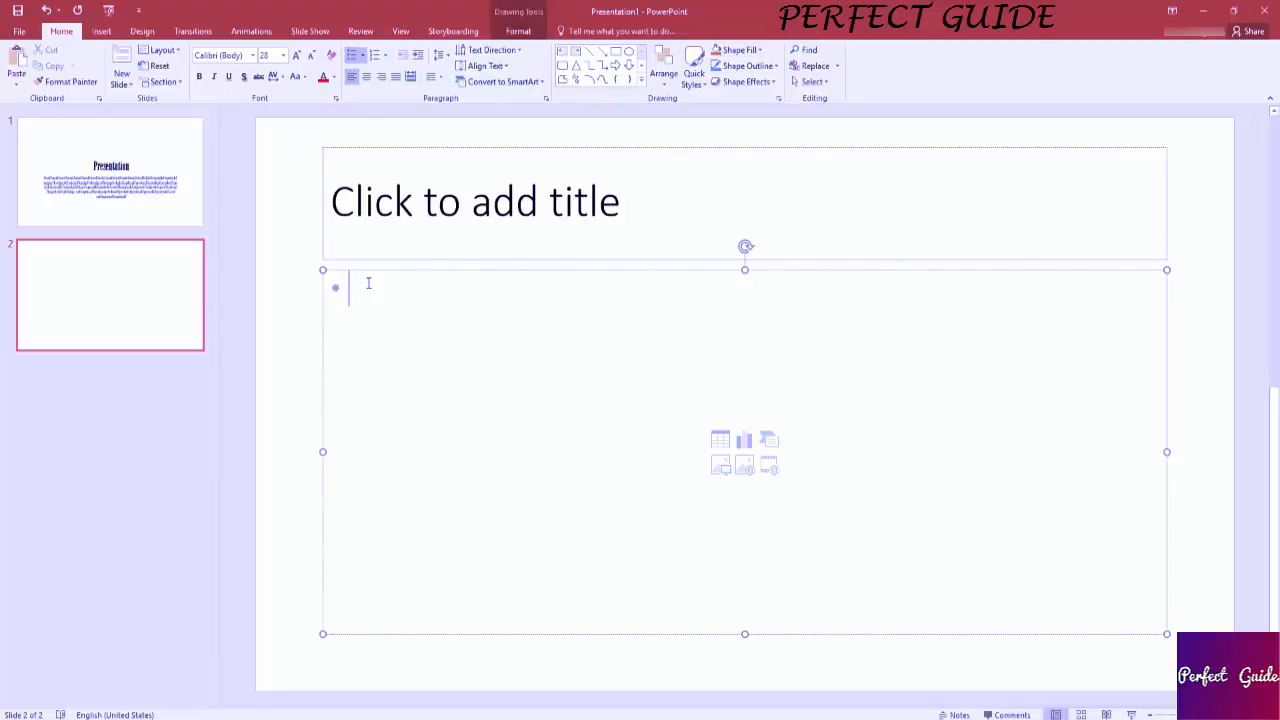
click(378, 62)
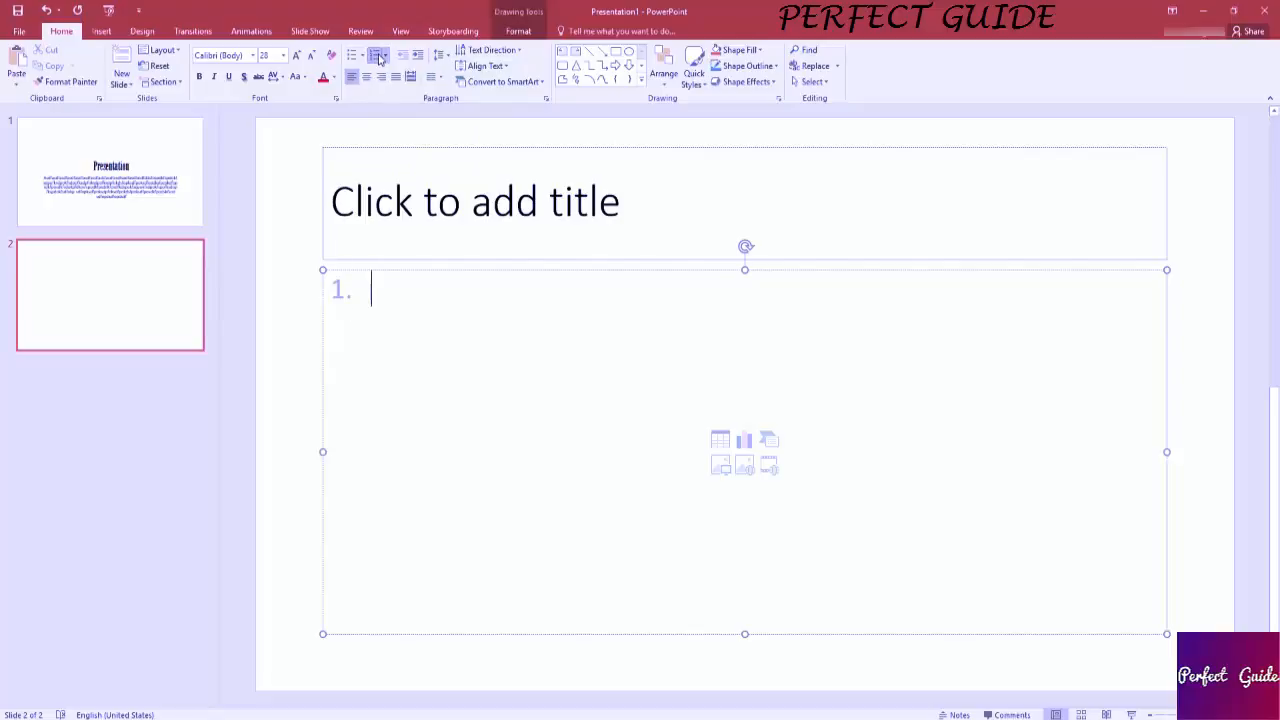
Enter Word and 2nd Element as the first two numbered items and start a third item.
text(Word)
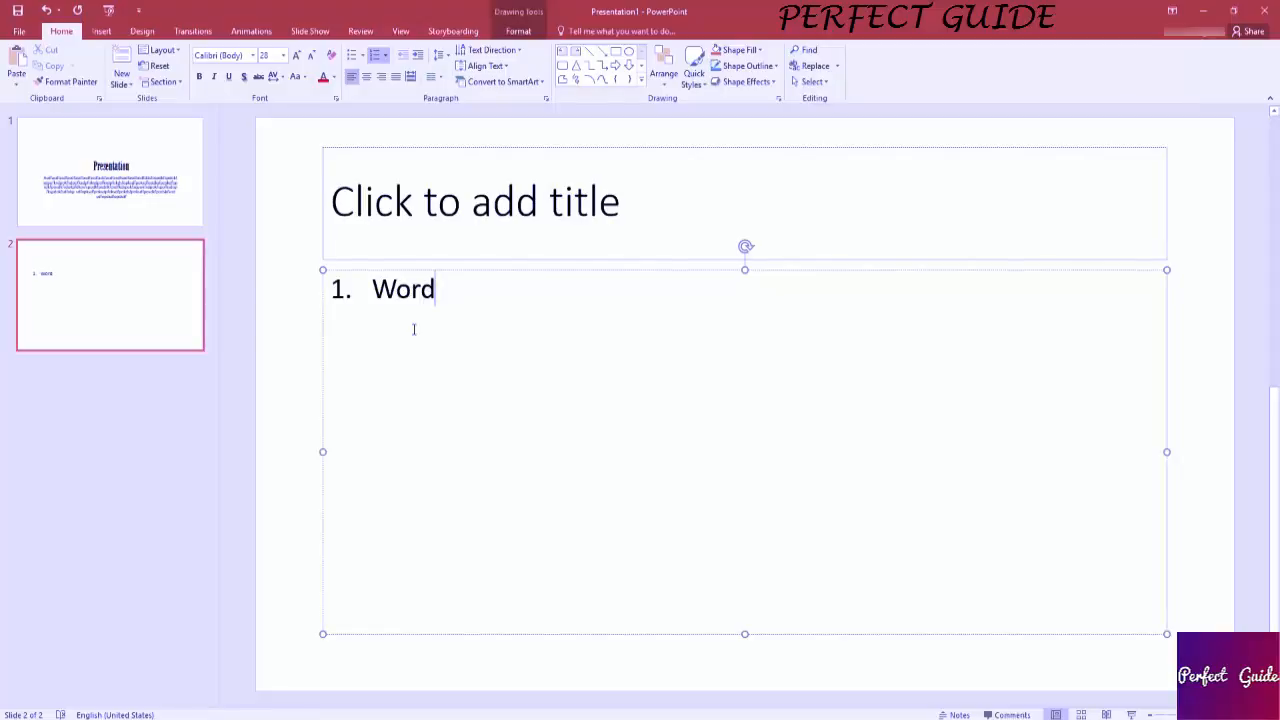
key(Return)
text(2nd Element)
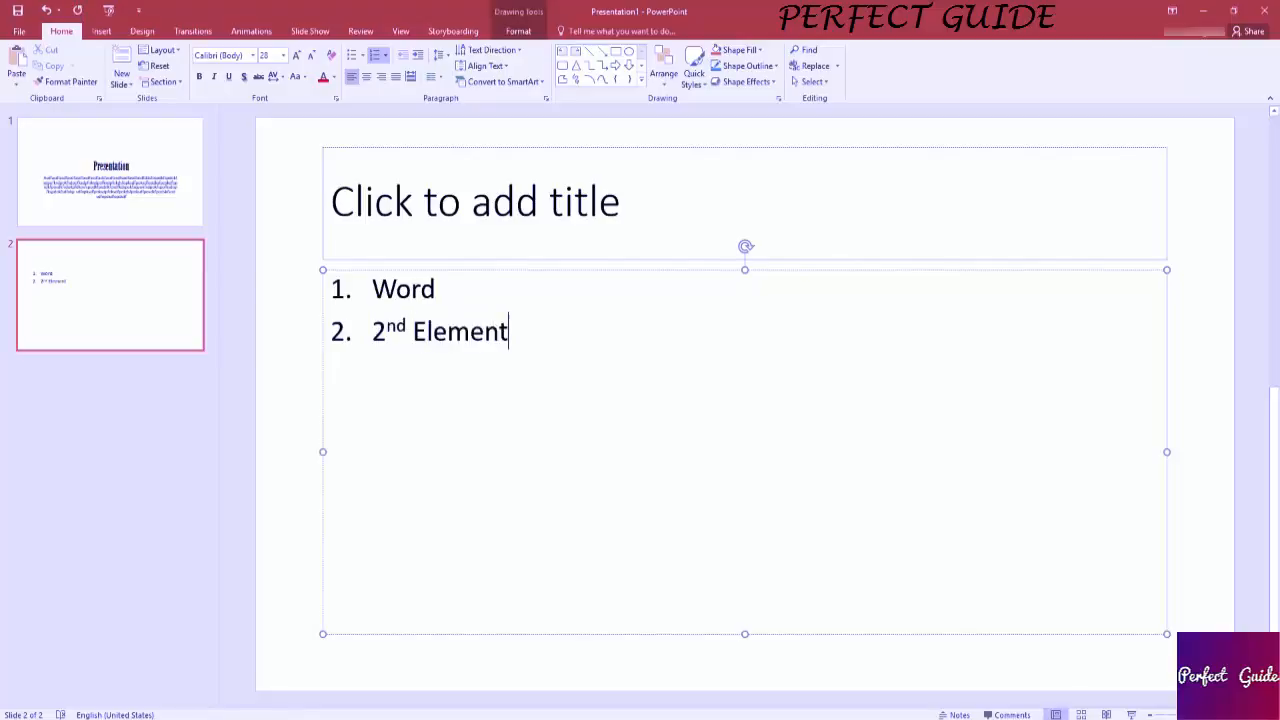
key(Return)
Centre the second list item, 2nd Element, and set its font to Adobe Arabic.
drag(519, 330, 372, 331)
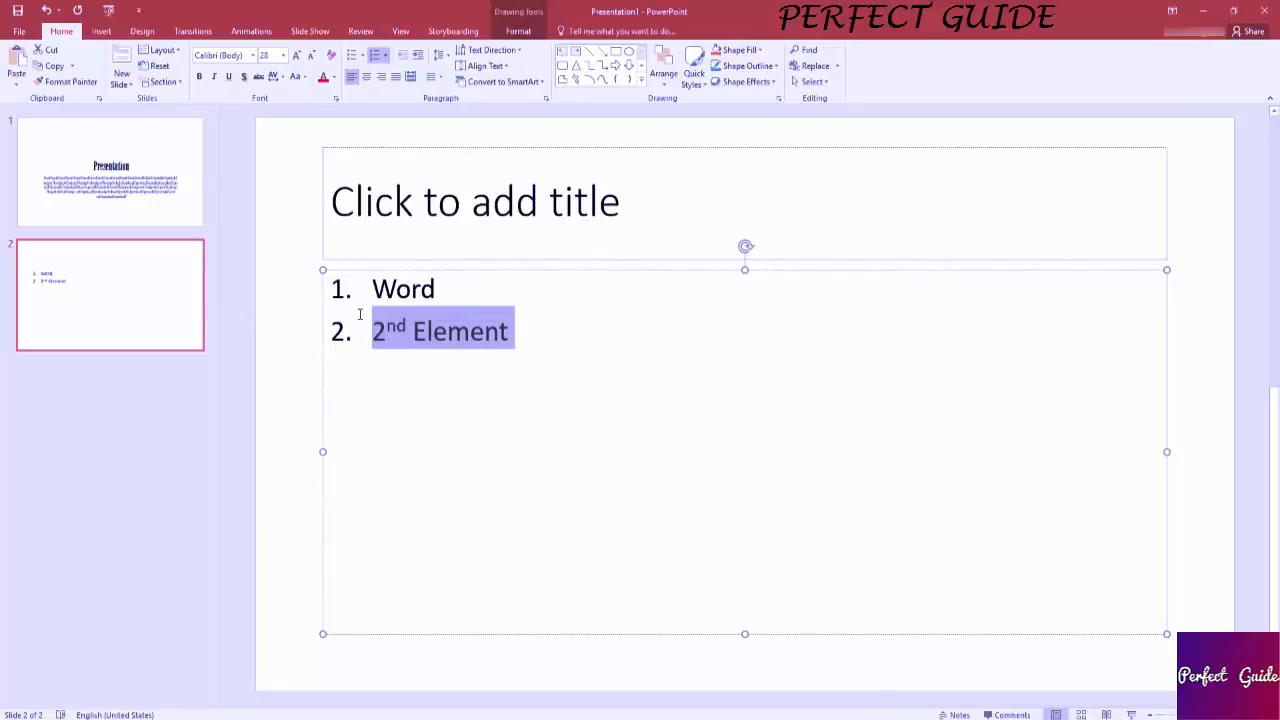
click(367, 78)
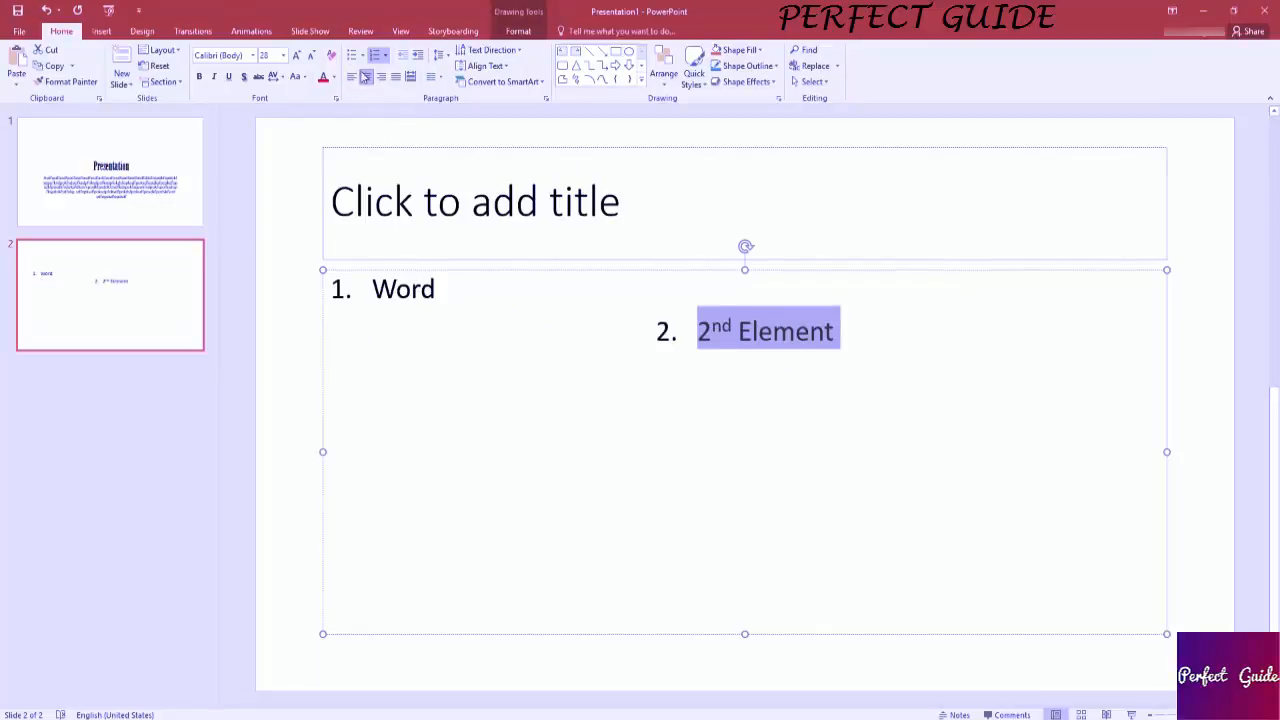
click(253, 55)
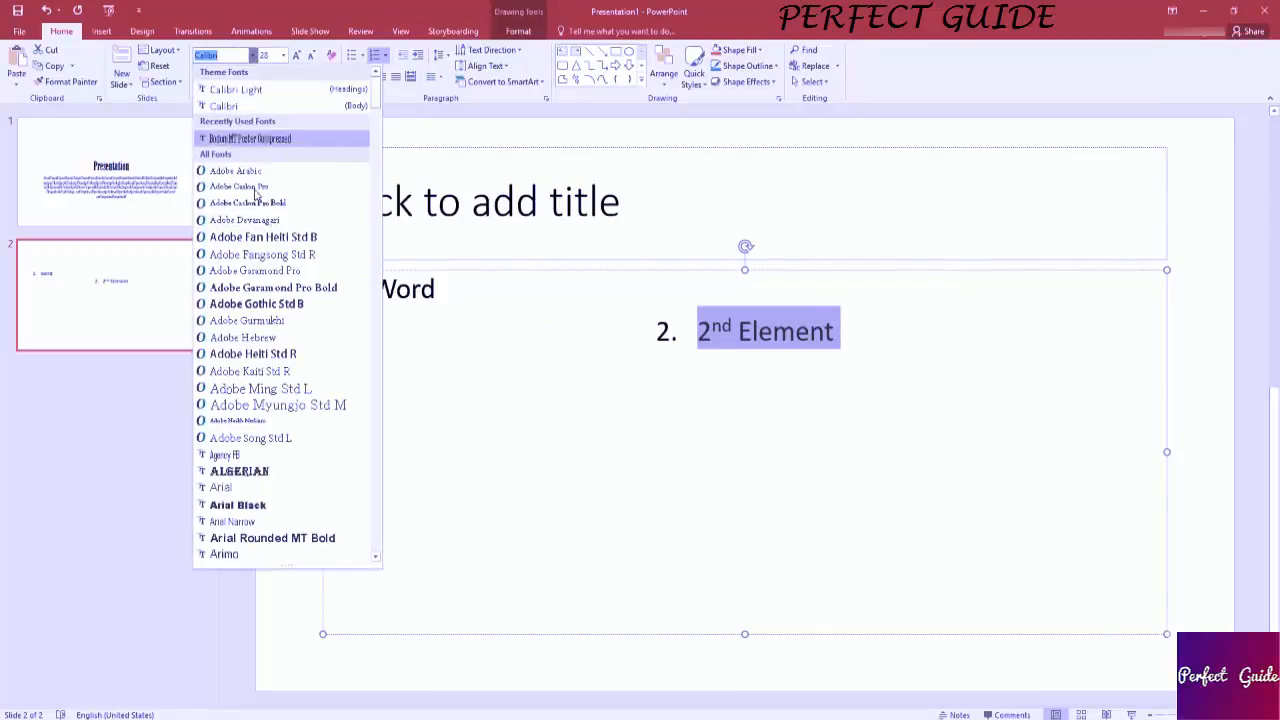
click(286, 171)
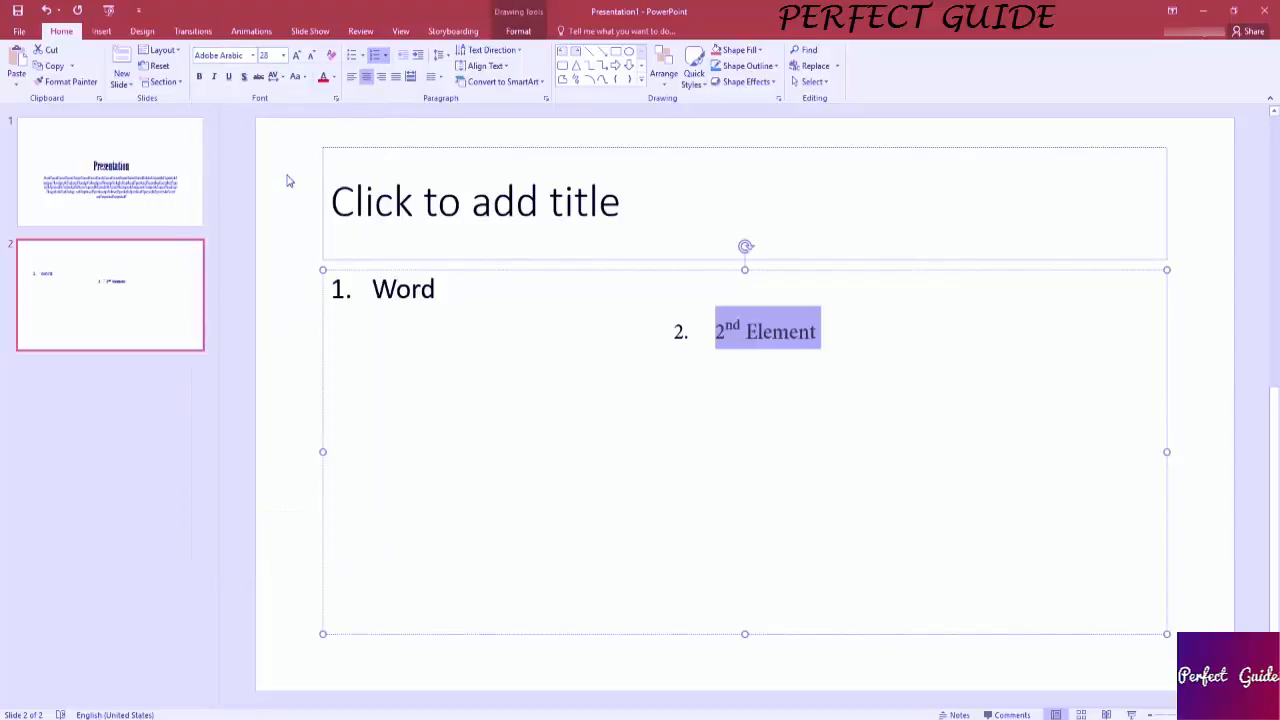
key(Down)
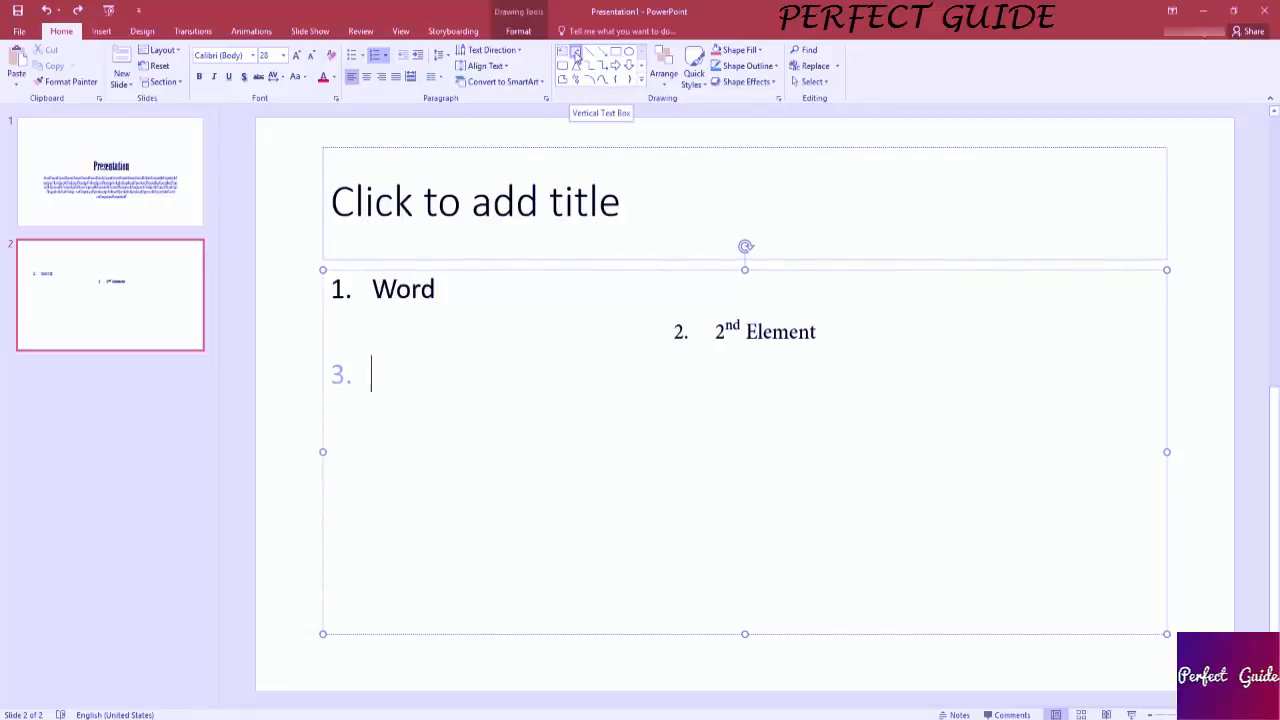
Draw a horizontal text box to the right of 2nd Element and enter Stuff followed by two line breaks.
click(576, 55)
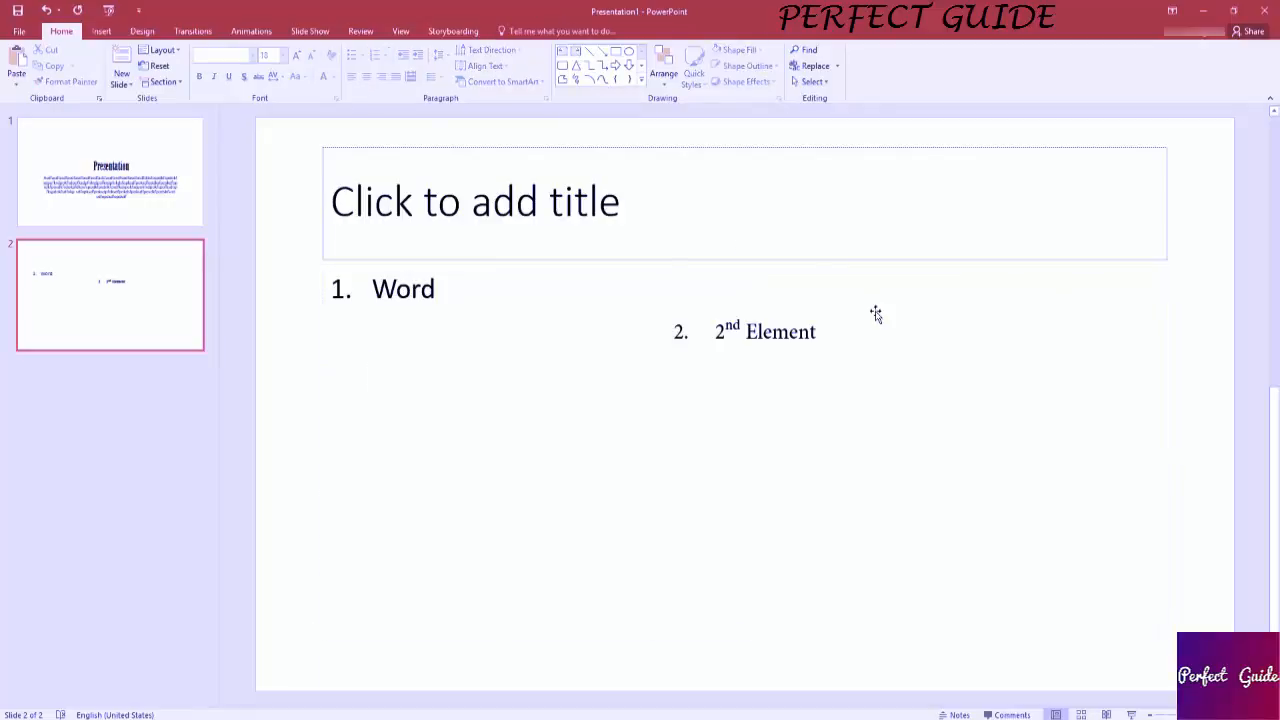
click(562, 53)
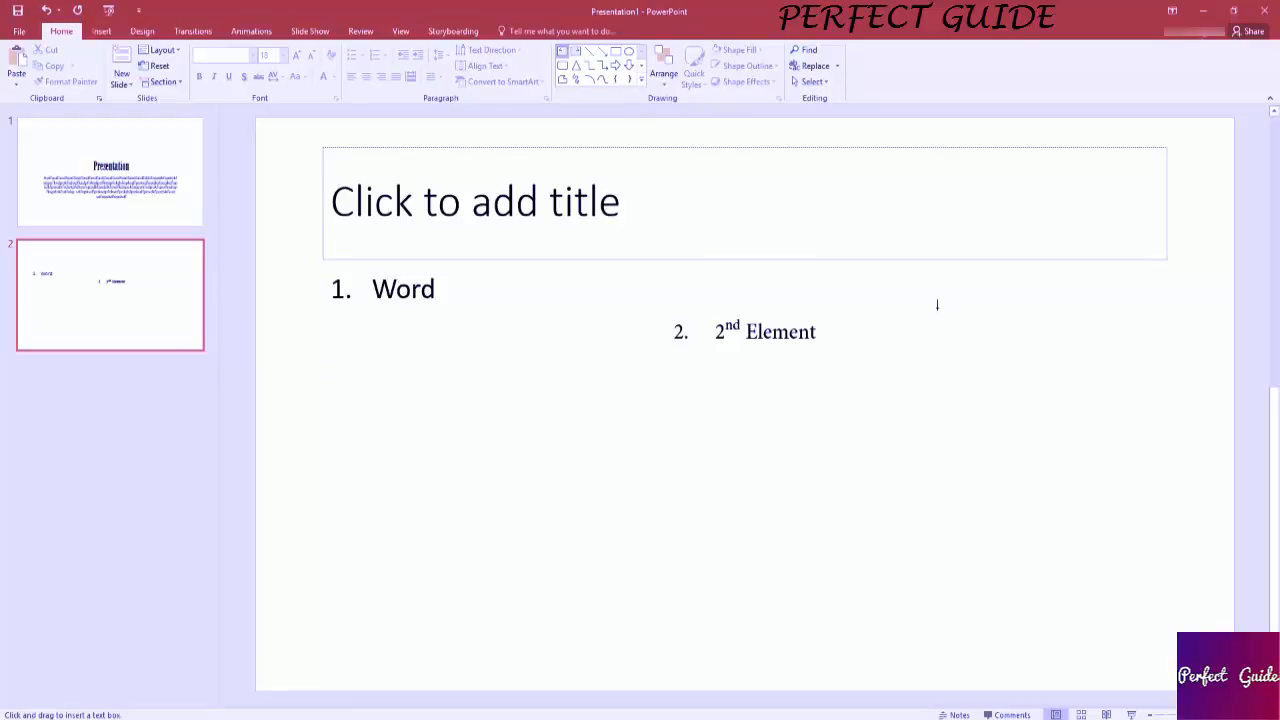
drag(937, 306, 1186, 466)
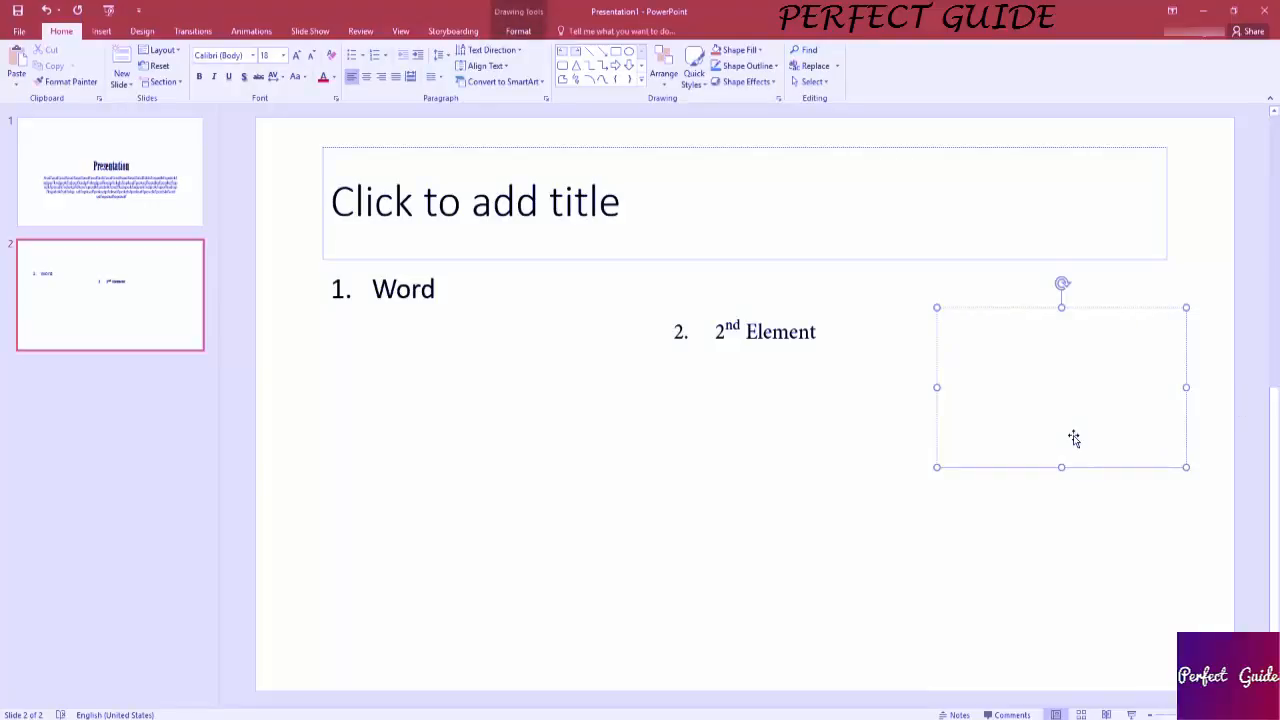
text(Stuff)
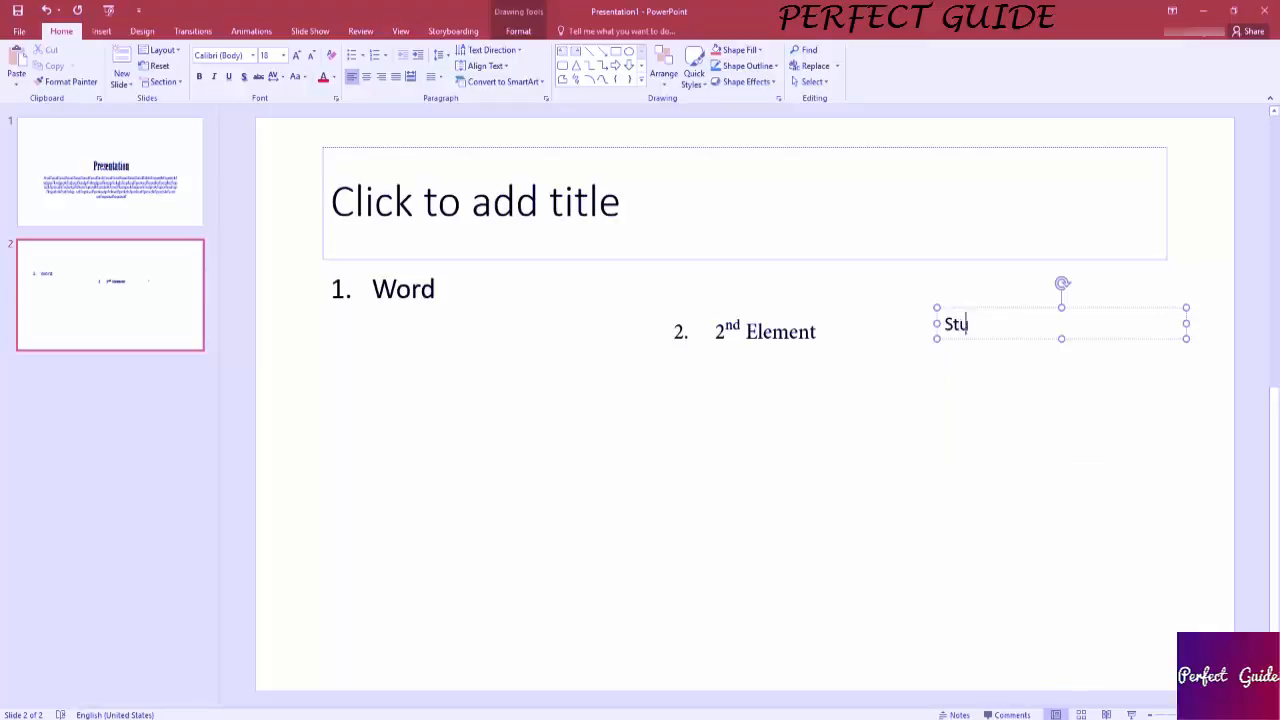
key(Return)
key(Return)
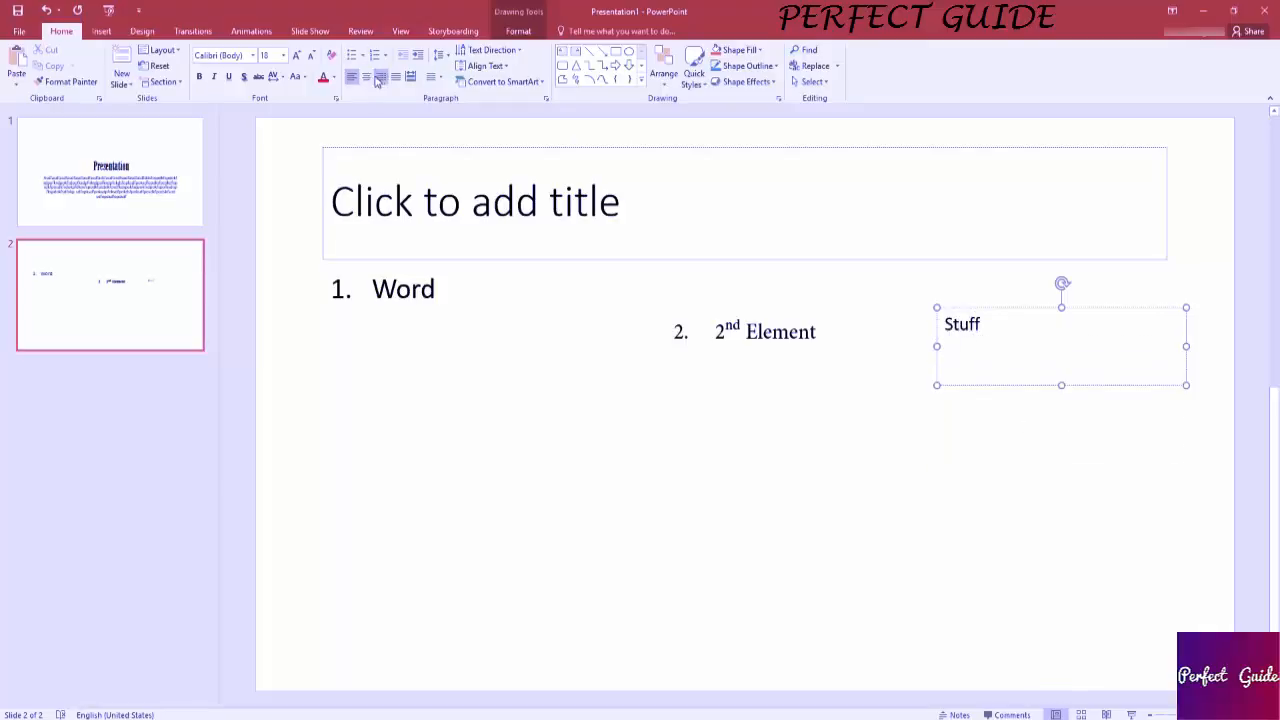
Add a third slide, return to the second slide and select its Stuff text box.
click(352, 55)
key(ctrl+m)
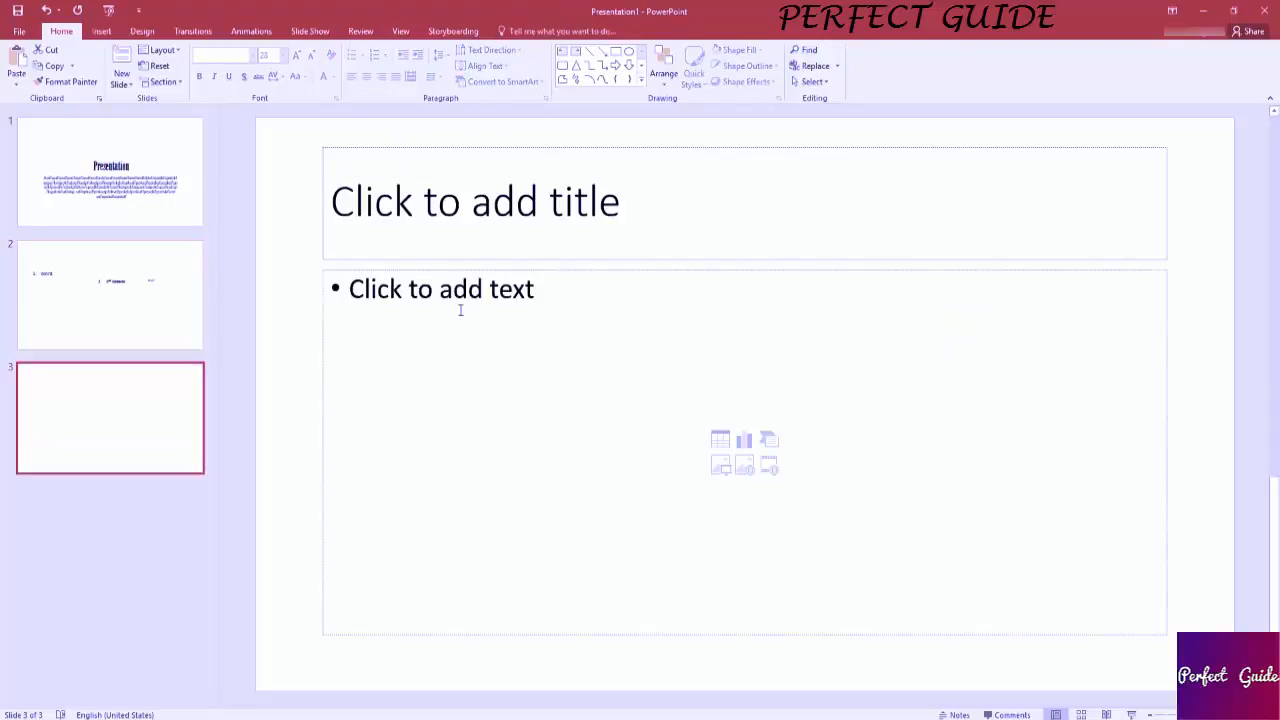
click(169, 317)
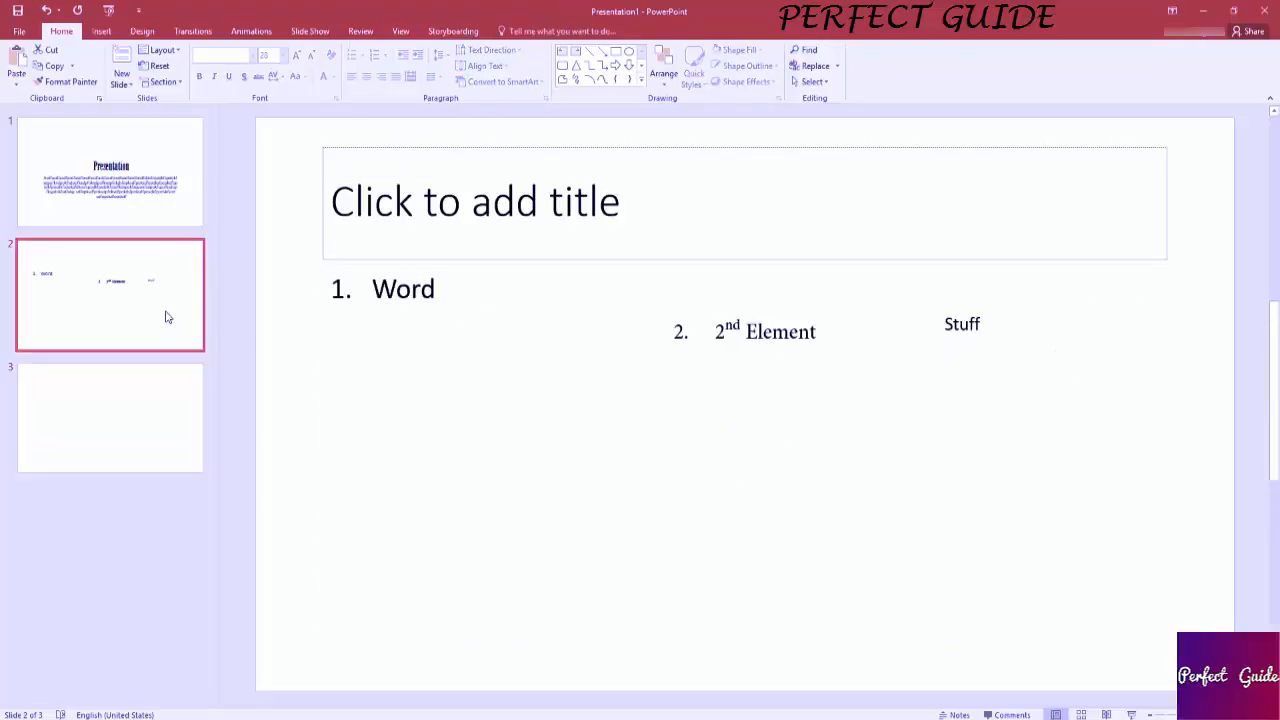
click(938, 357)
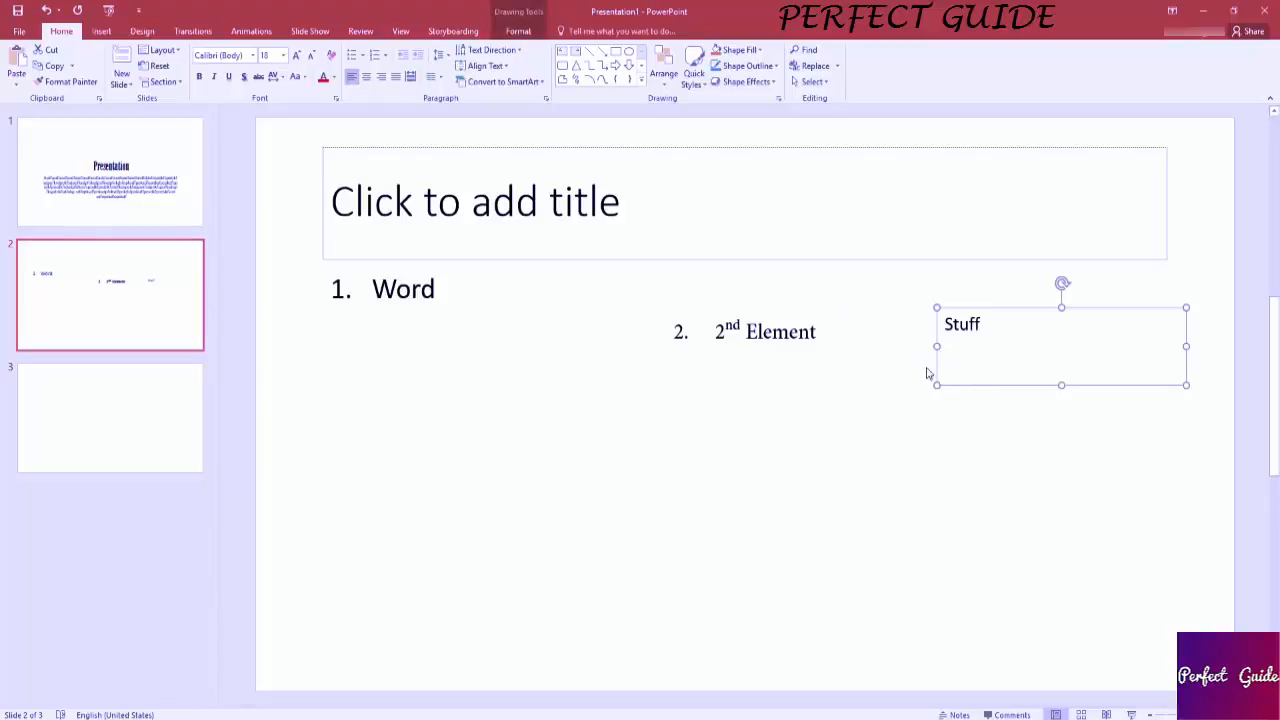
Try drawing a wide horizontal text box across the lower part of the second slide, leaving it empty.
click(103, 32)
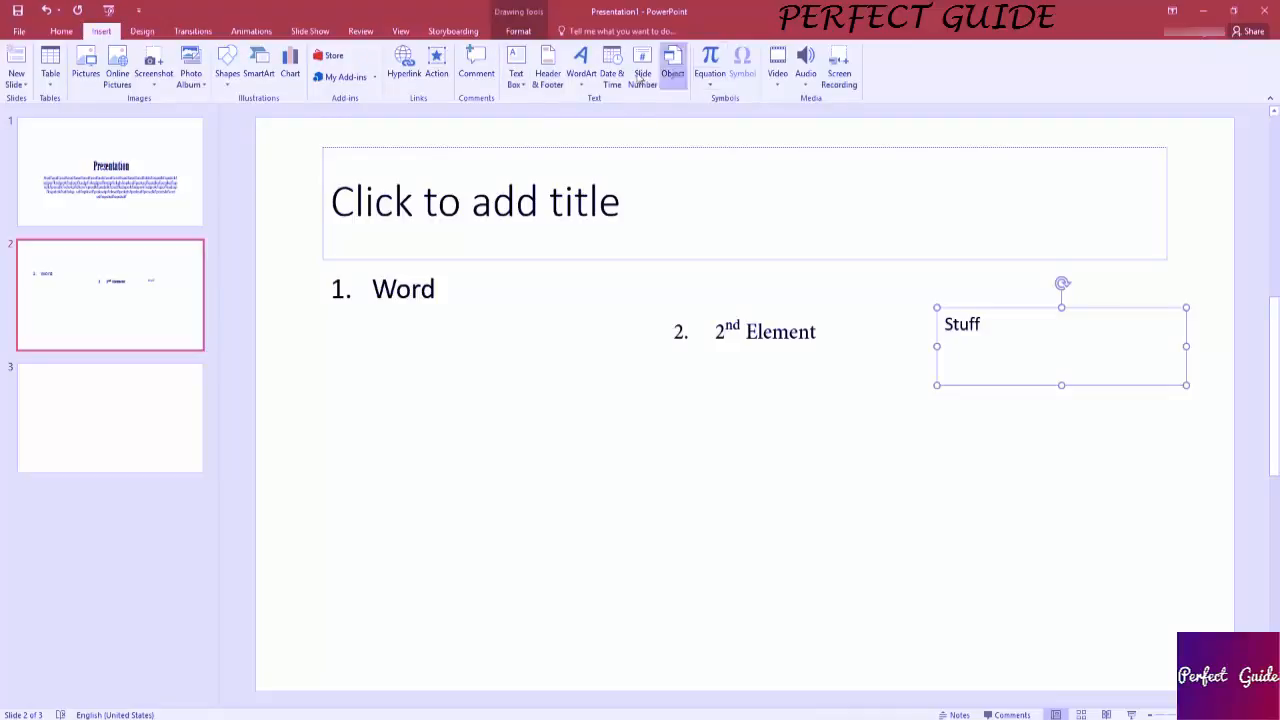
click(523, 84)
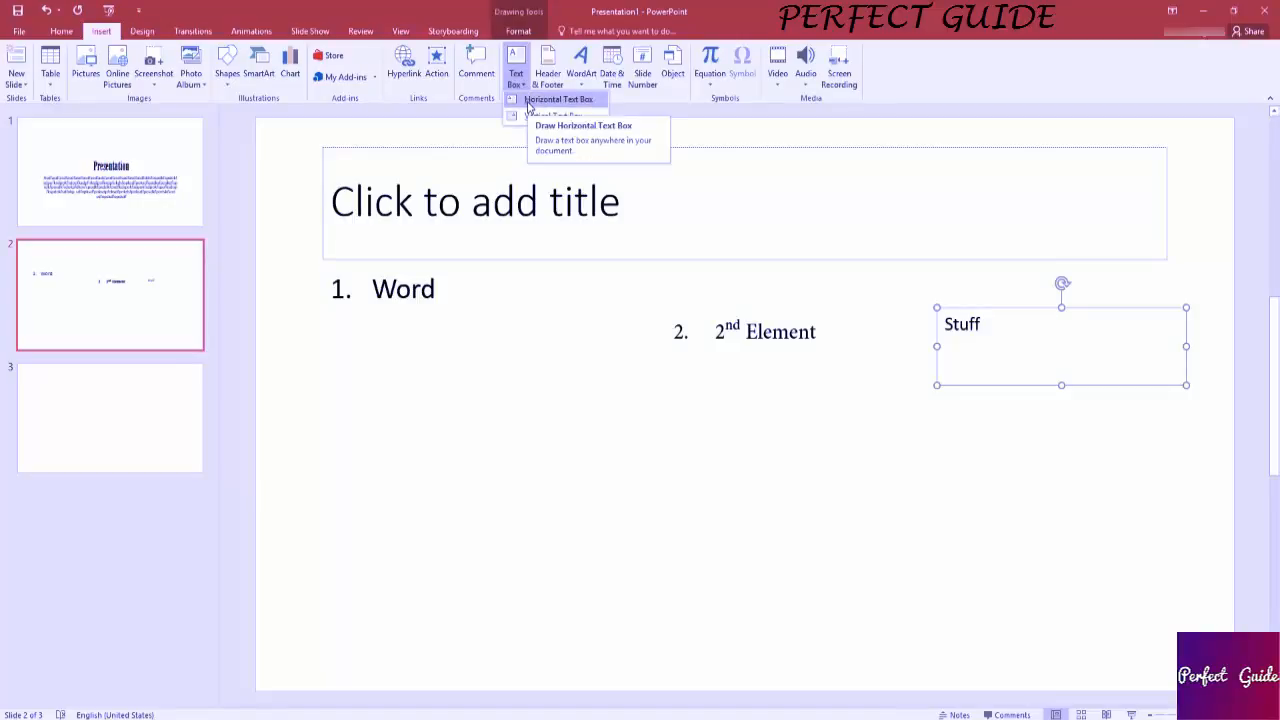
click(529, 100)
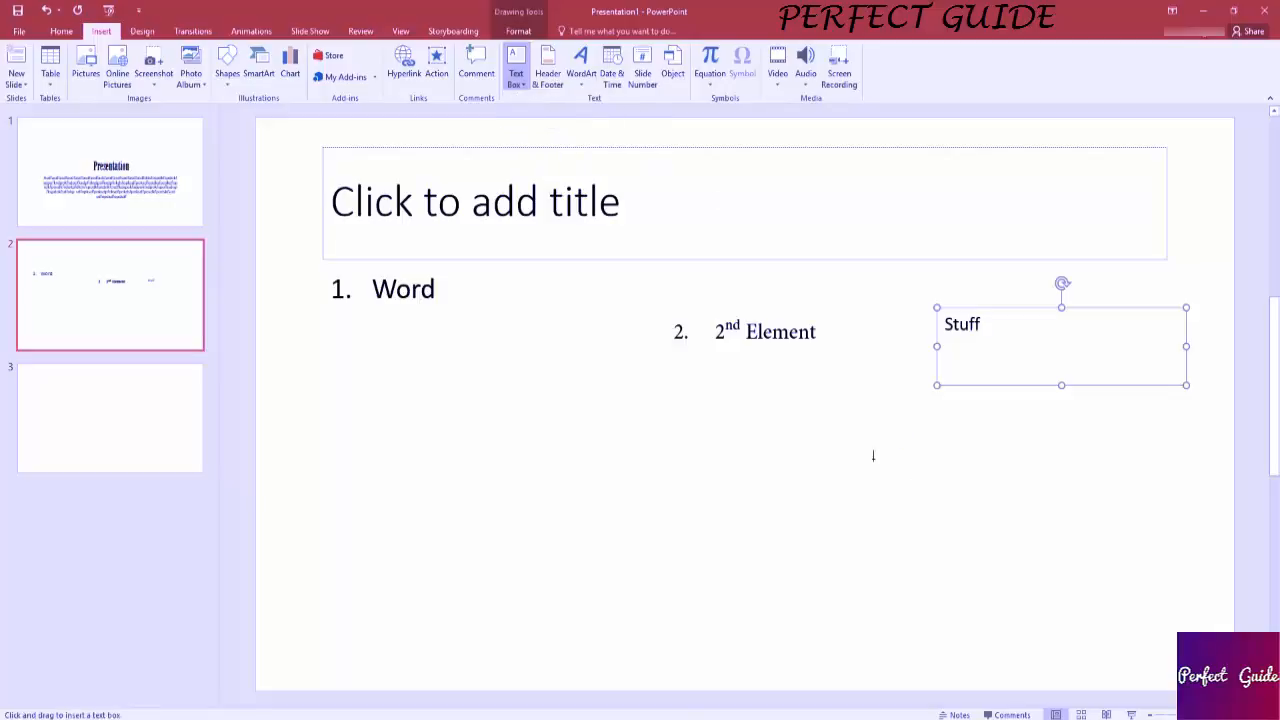
drag(682, 500, 1203, 673)
click(742, 364)
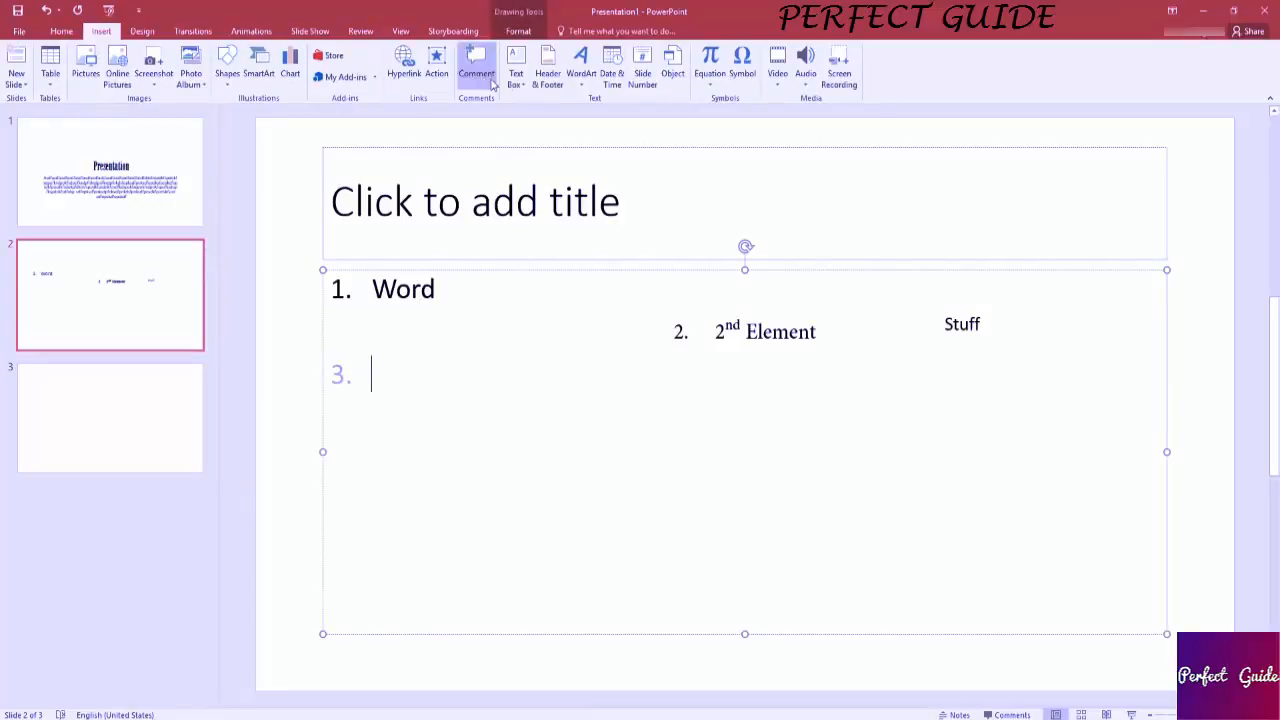
In the slide header and footer settings, include the automatically updated date, the slide number and the footer text Slide.
click(543, 80)
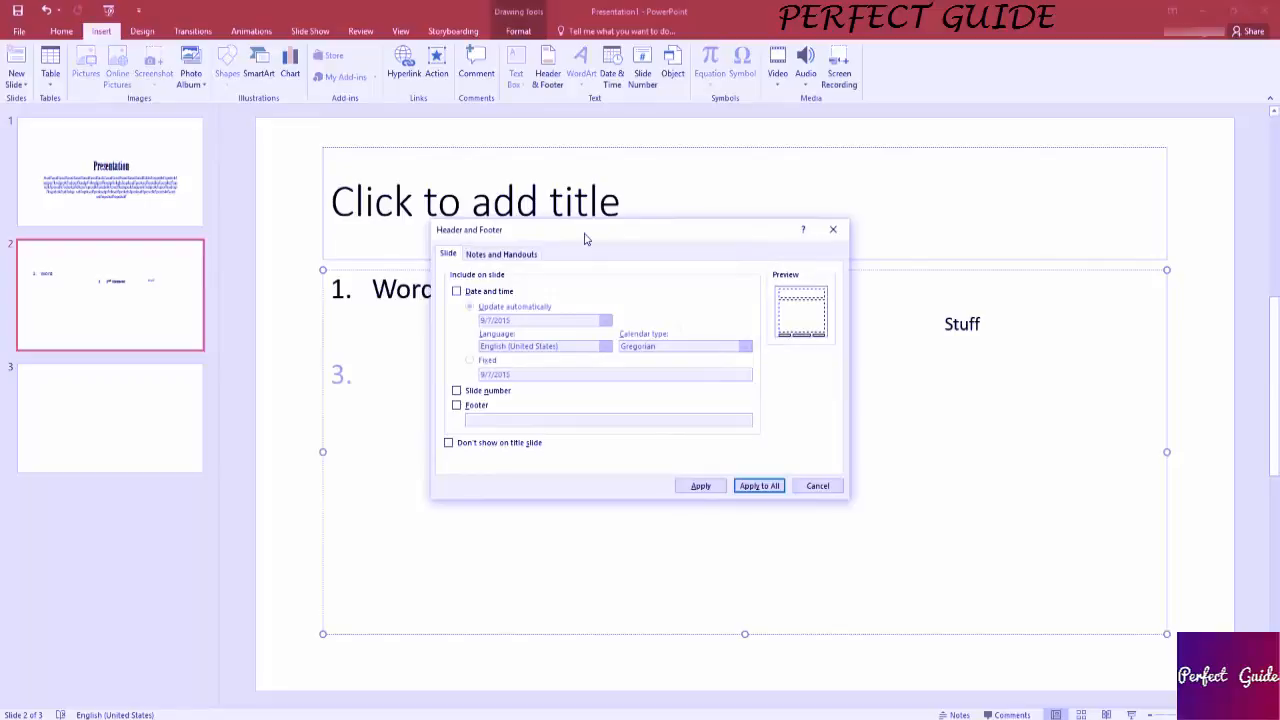
click(484, 292)
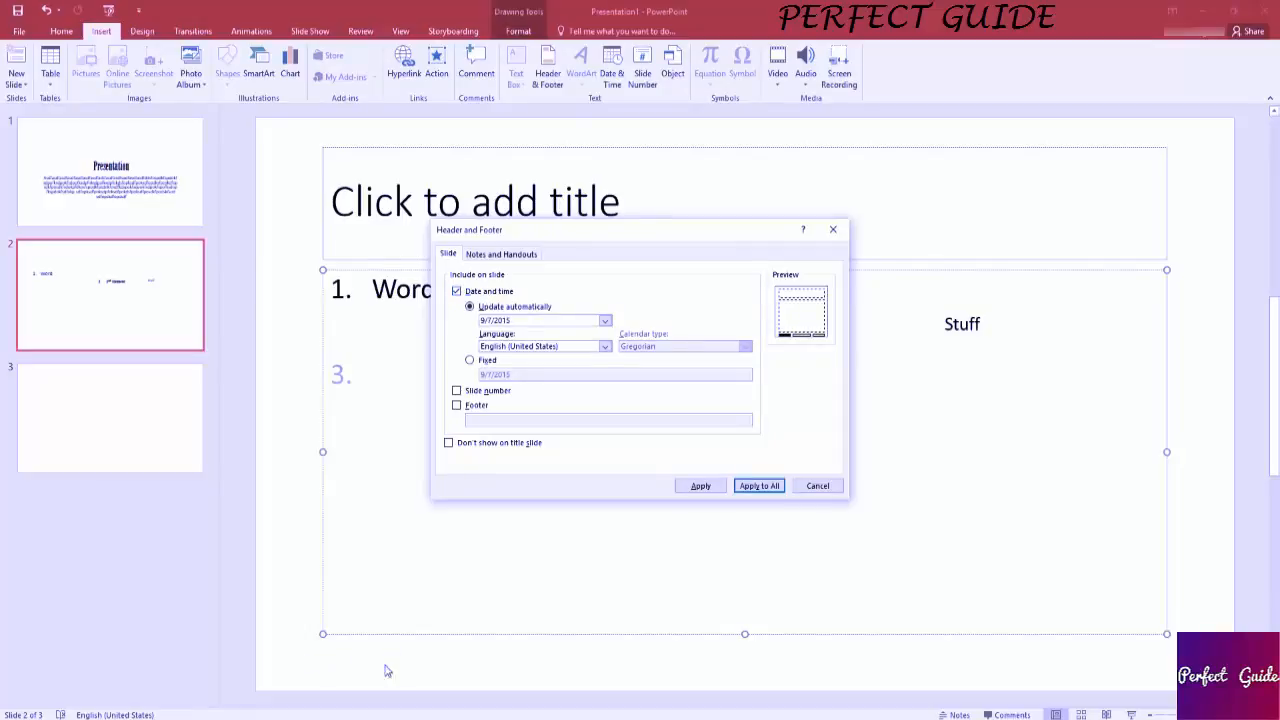
click(475, 407)
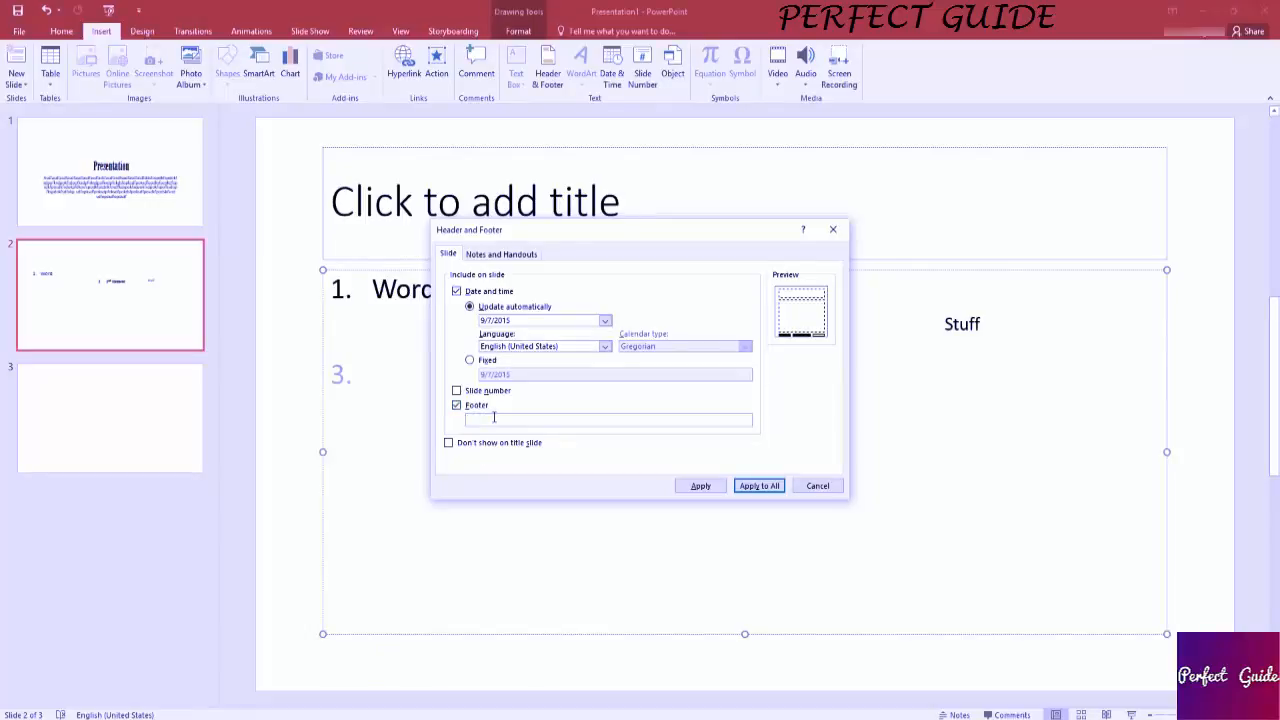
text(Slide)
click(480, 392)
Include the header Slide on notes and handouts without a footer, and apply the header and footer settings to all.
click(493, 254)
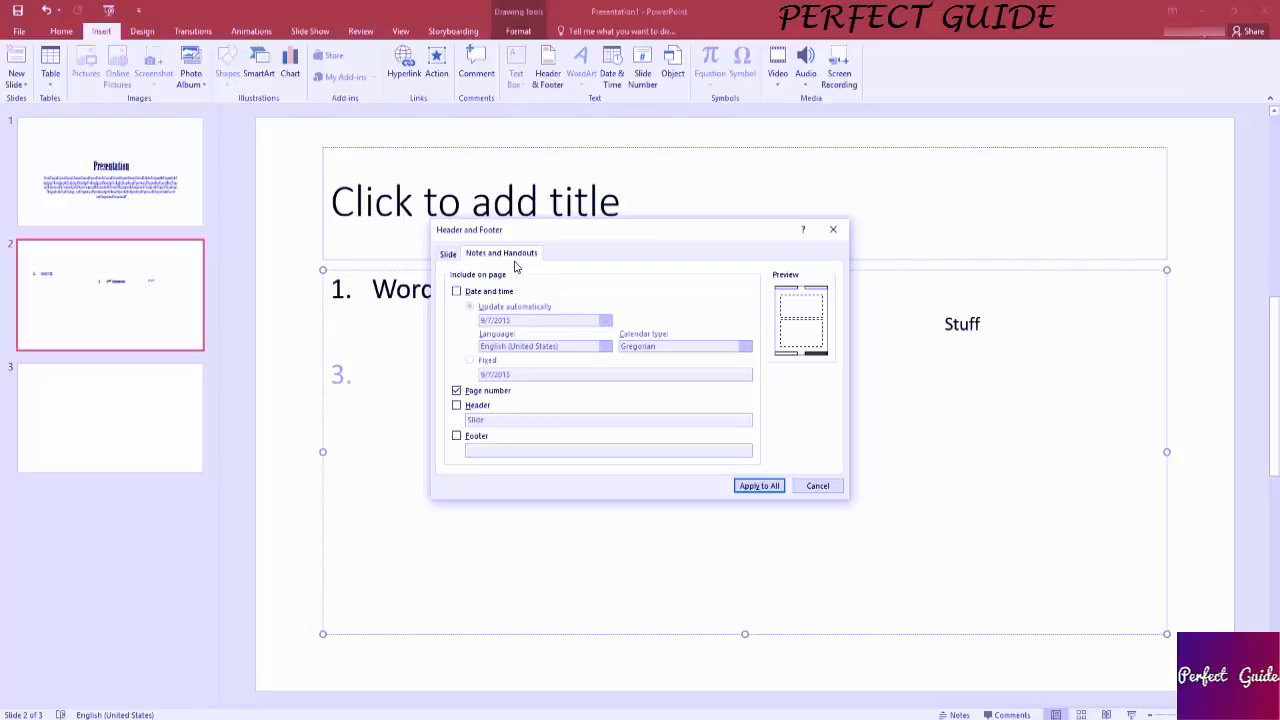
click(457, 405)
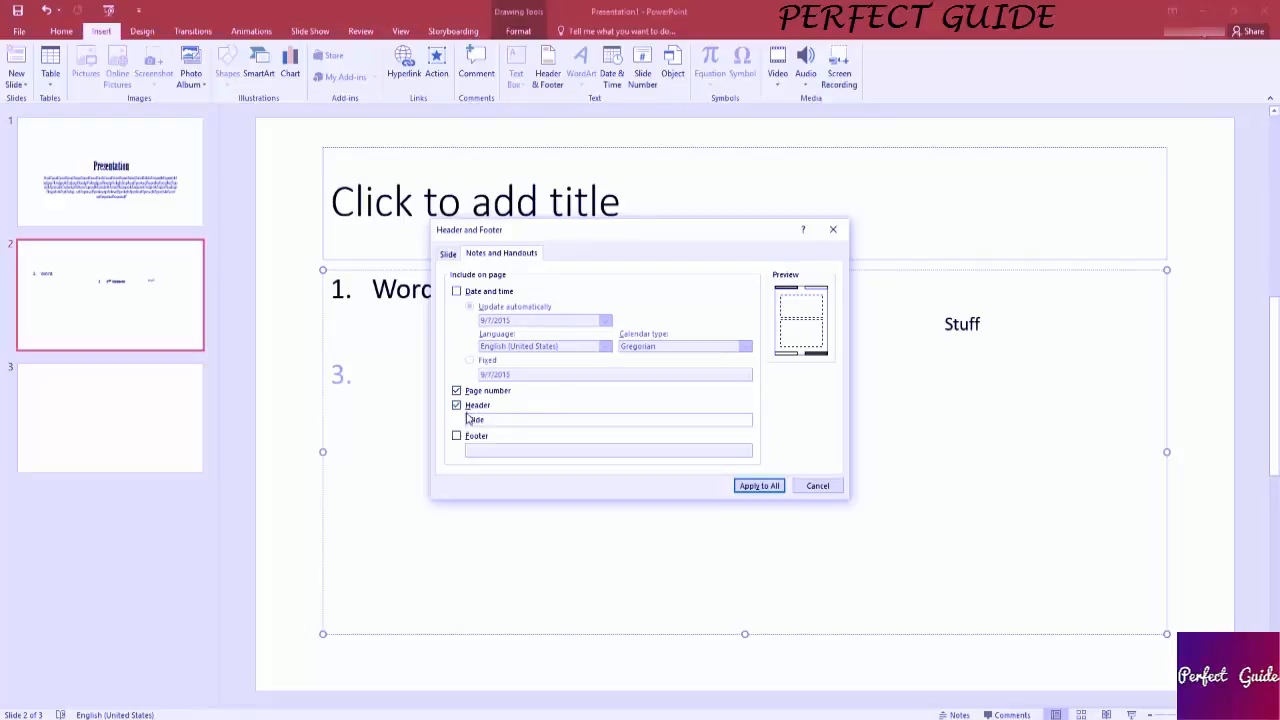
drag(503, 421, 451, 422)
click(458, 437)
click(458, 437)
click(458, 406)
click(458, 406)
click(759, 486)
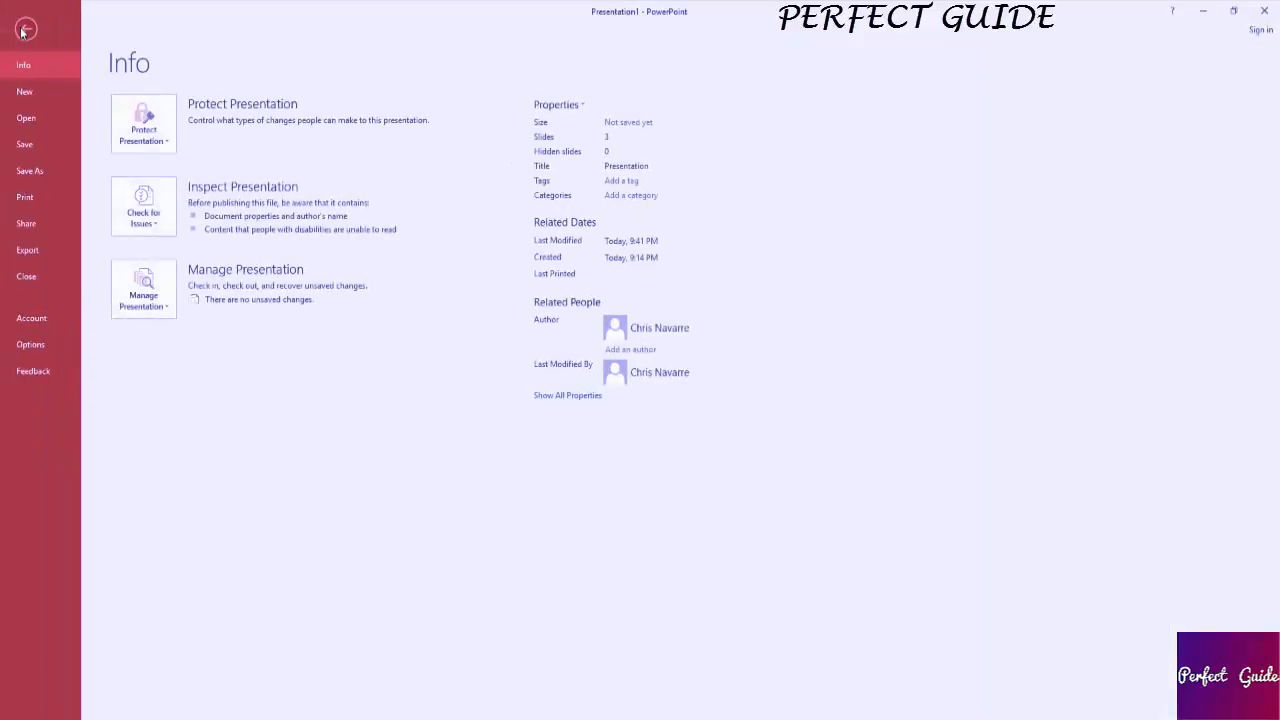
Open the print settings and view the choices for which slides to print, keeping Print All Slides.
click(19, 31)
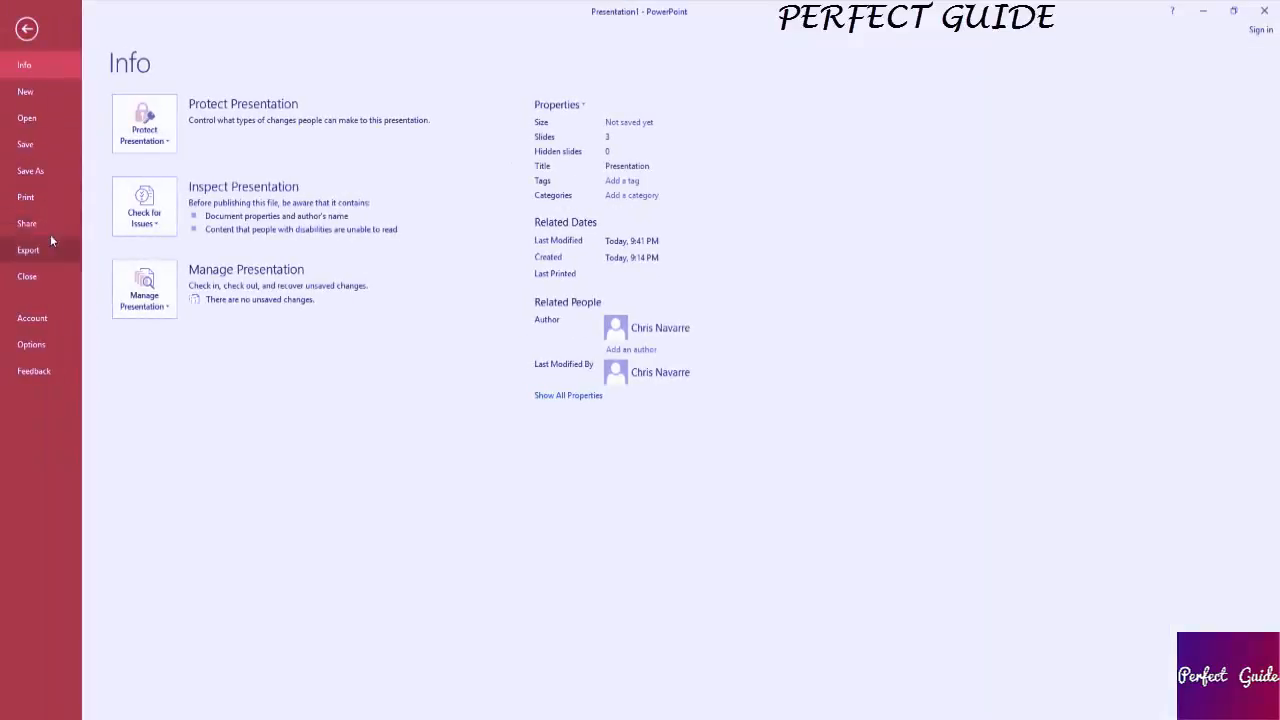
click(49, 204)
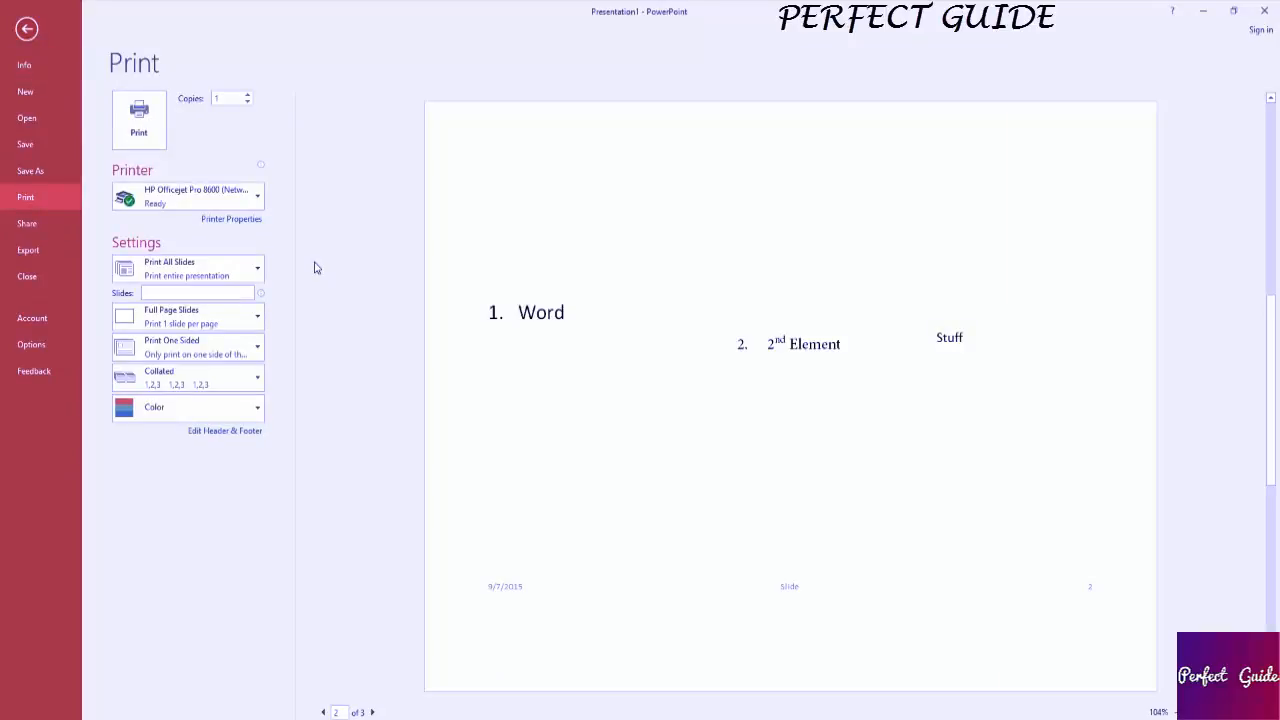
click(259, 269)
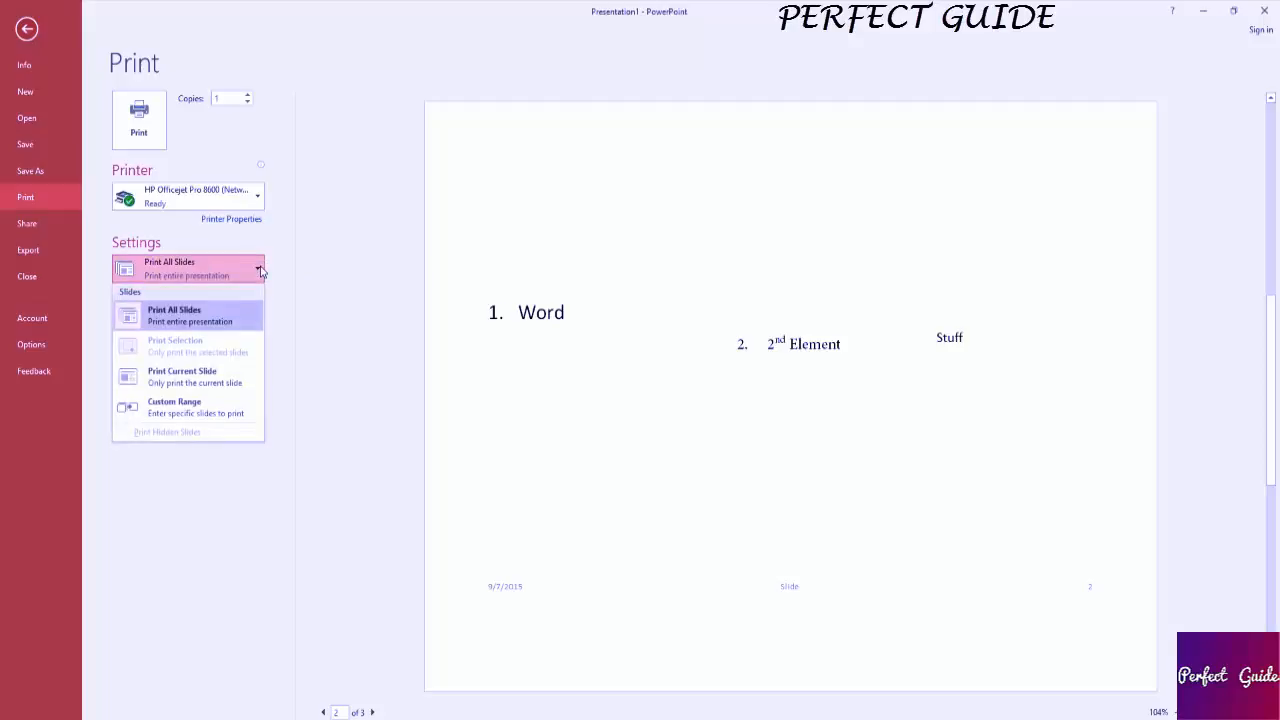
click(259, 269)
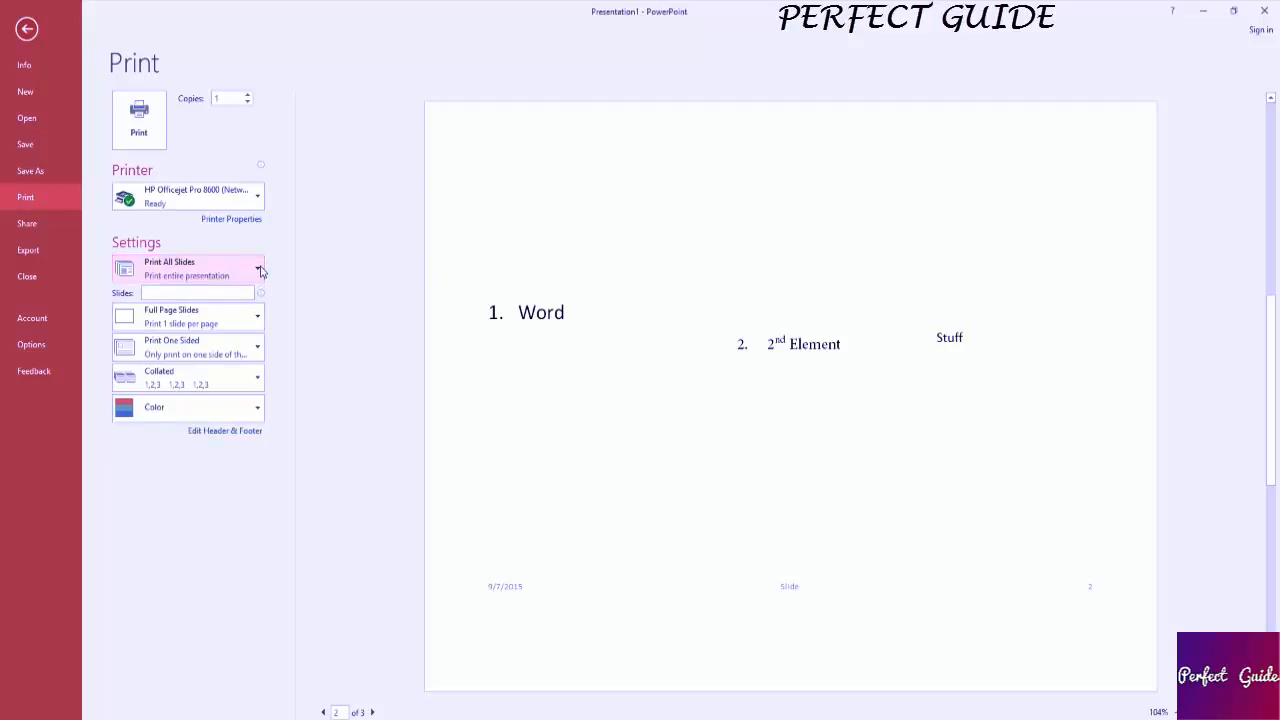
Preview the print layout as Notes Pages, switch it to Outline, and leave the print settings.
click(256, 320)
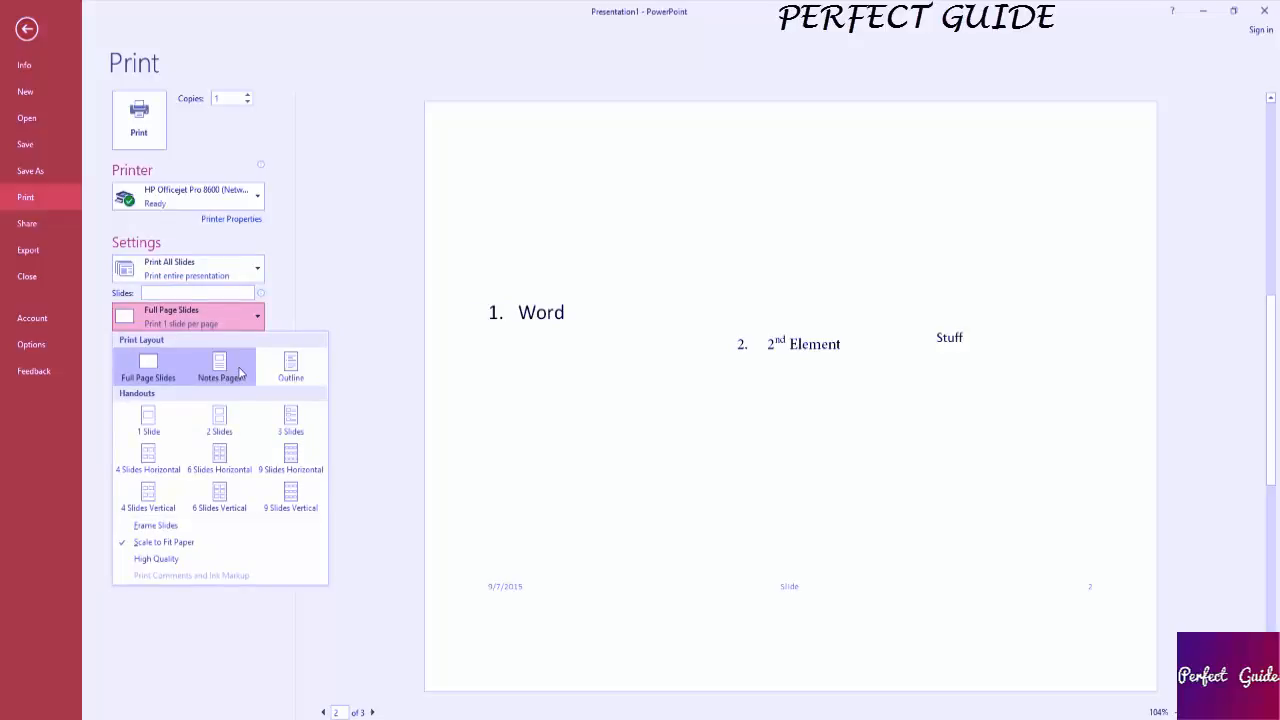
click(222, 368)
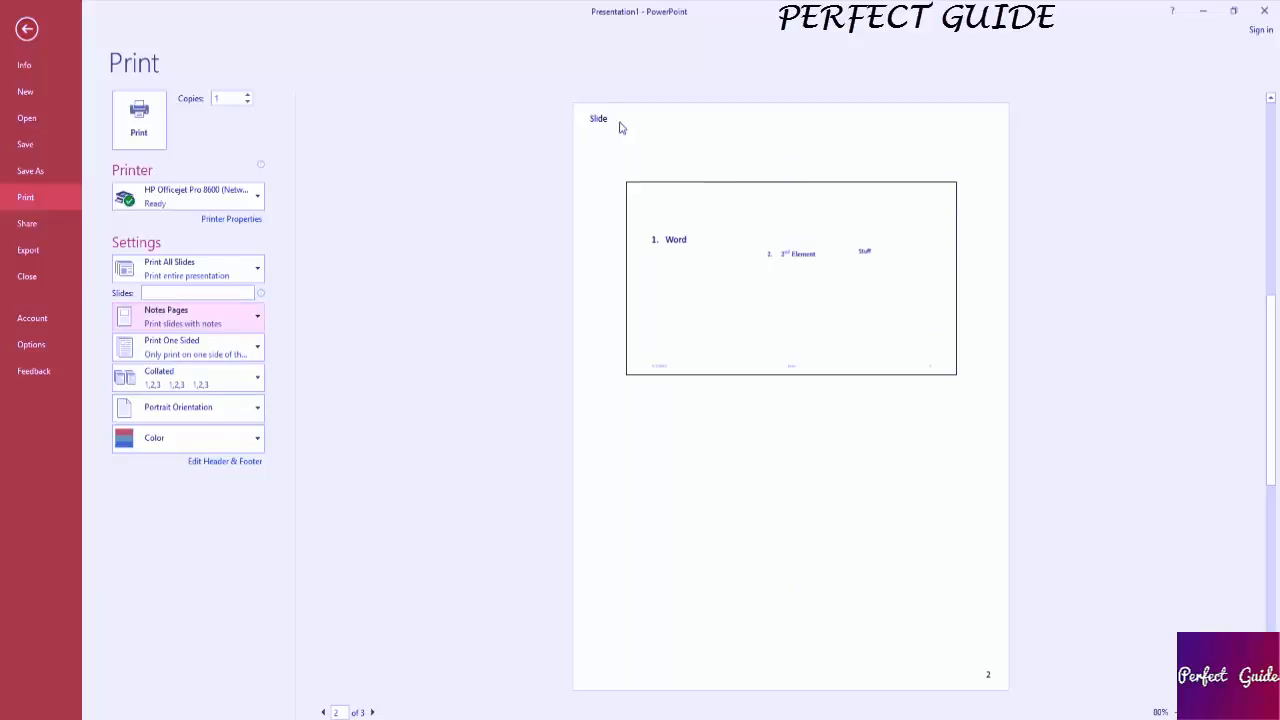
click(217, 318)
click(262, 368)
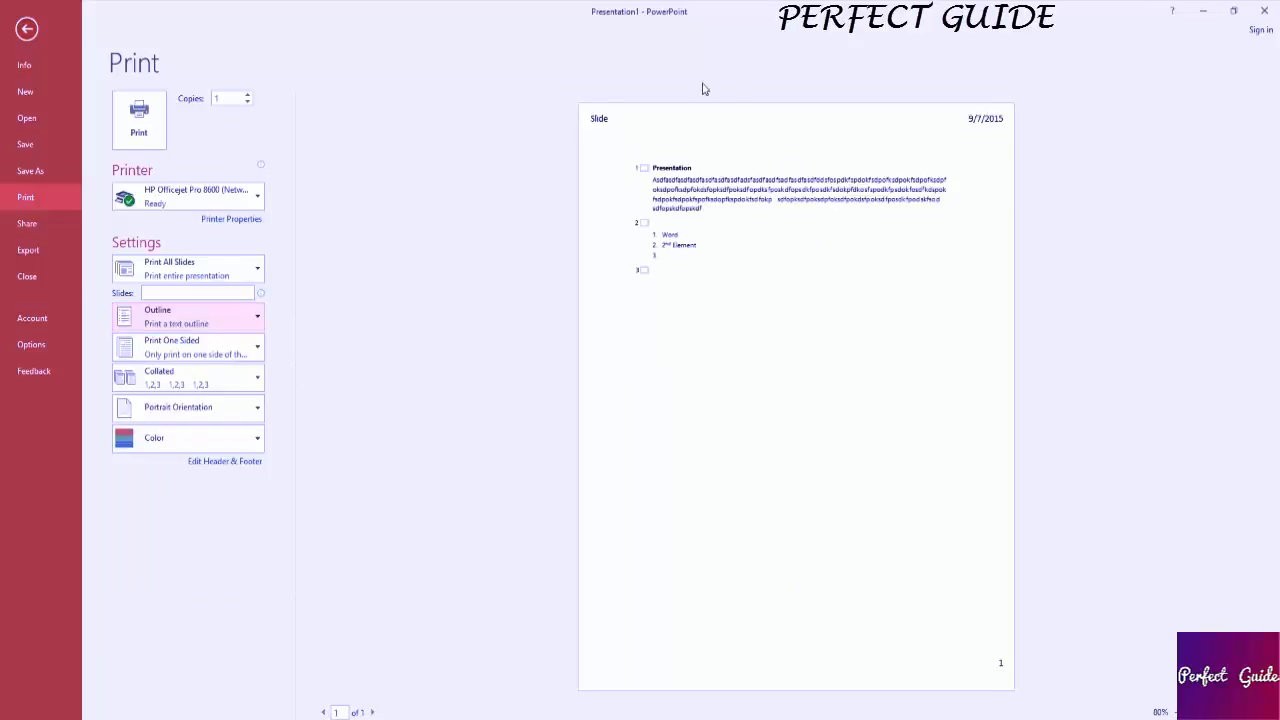
key(Escape)
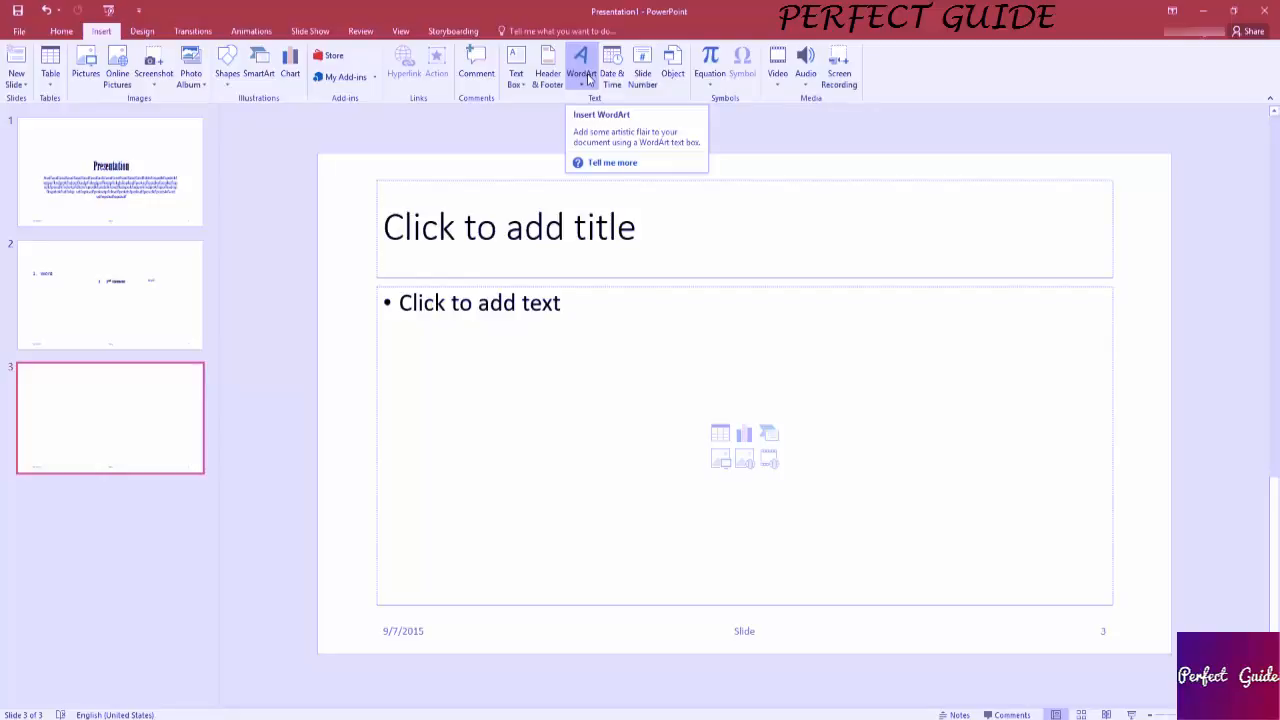
Insert orange WordArt with the placeholder text on the third slide and move it into the upper part of the content area.
click(588, 79)
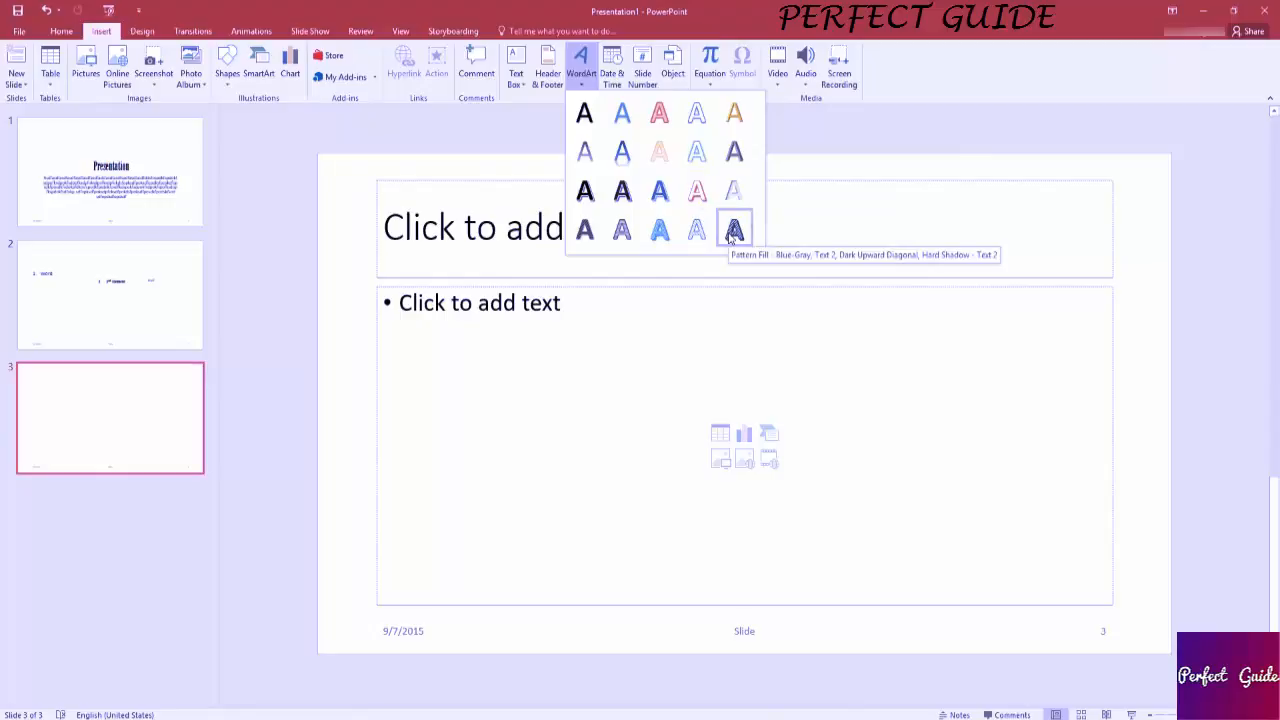
click(664, 158)
drag(798, 372, 843, 225)
click(827, 266)
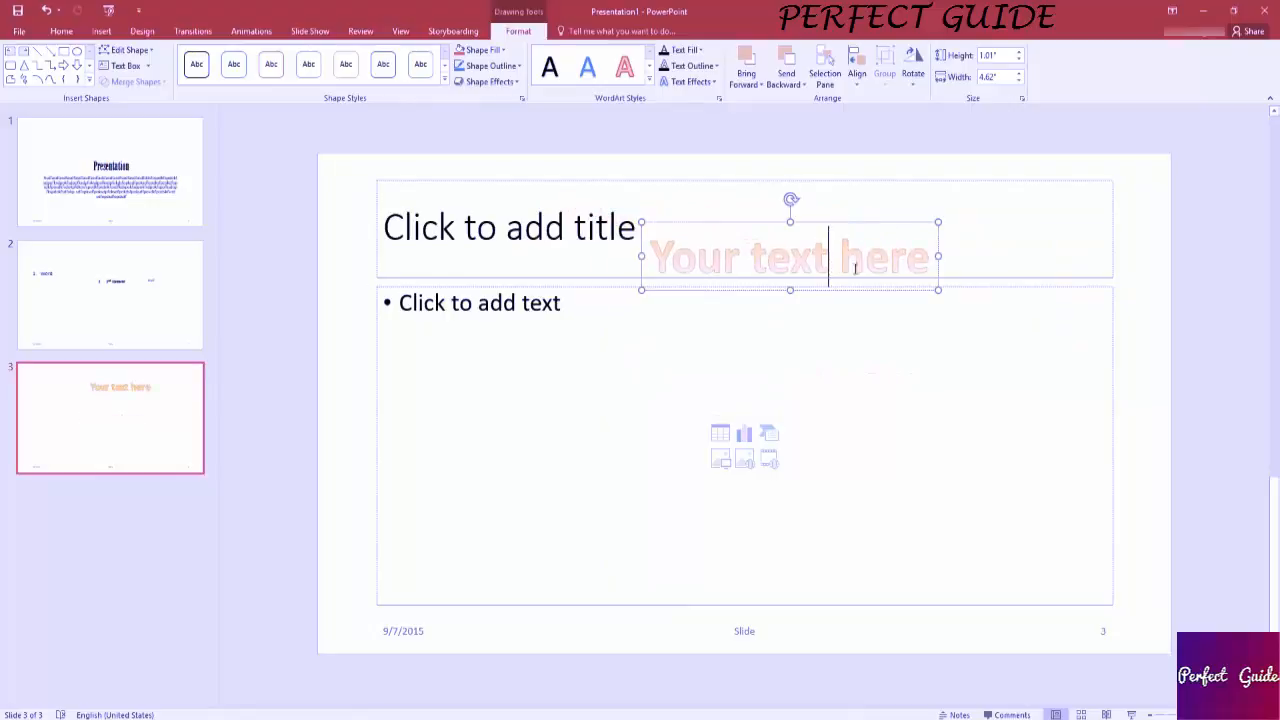
drag(929, 257, 628, 248)
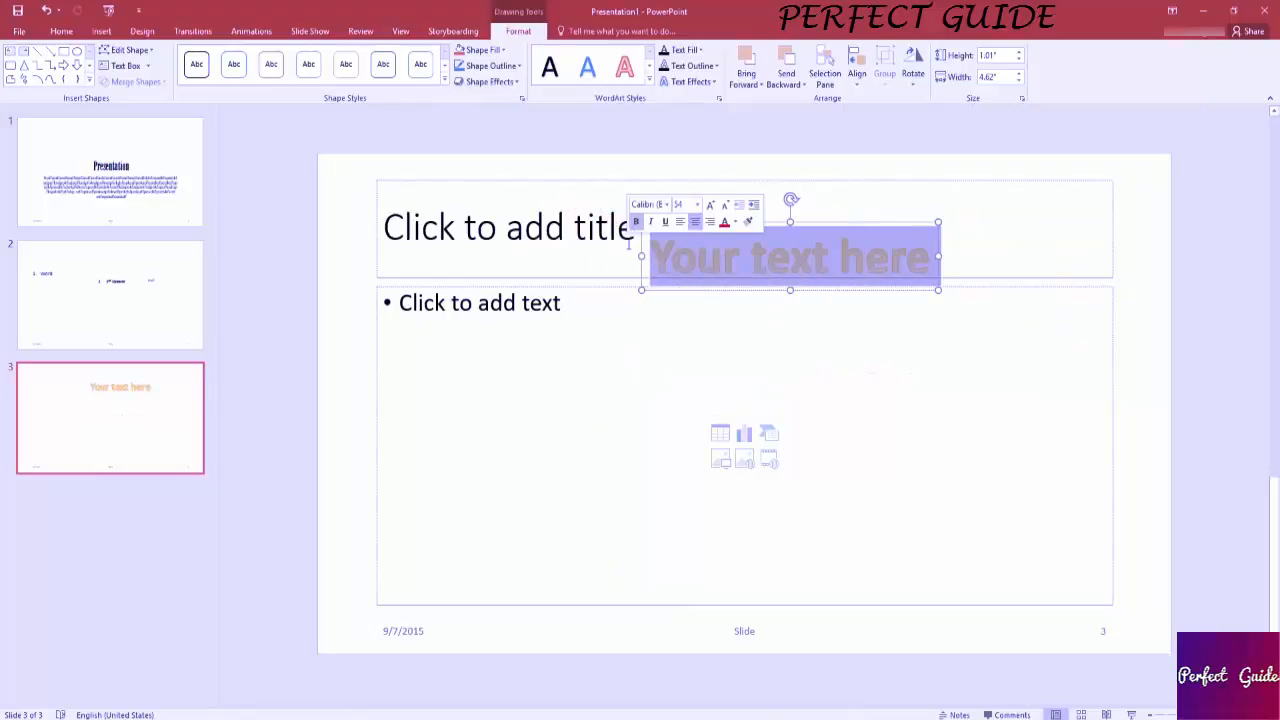
drag(930, 254, 990, 313)
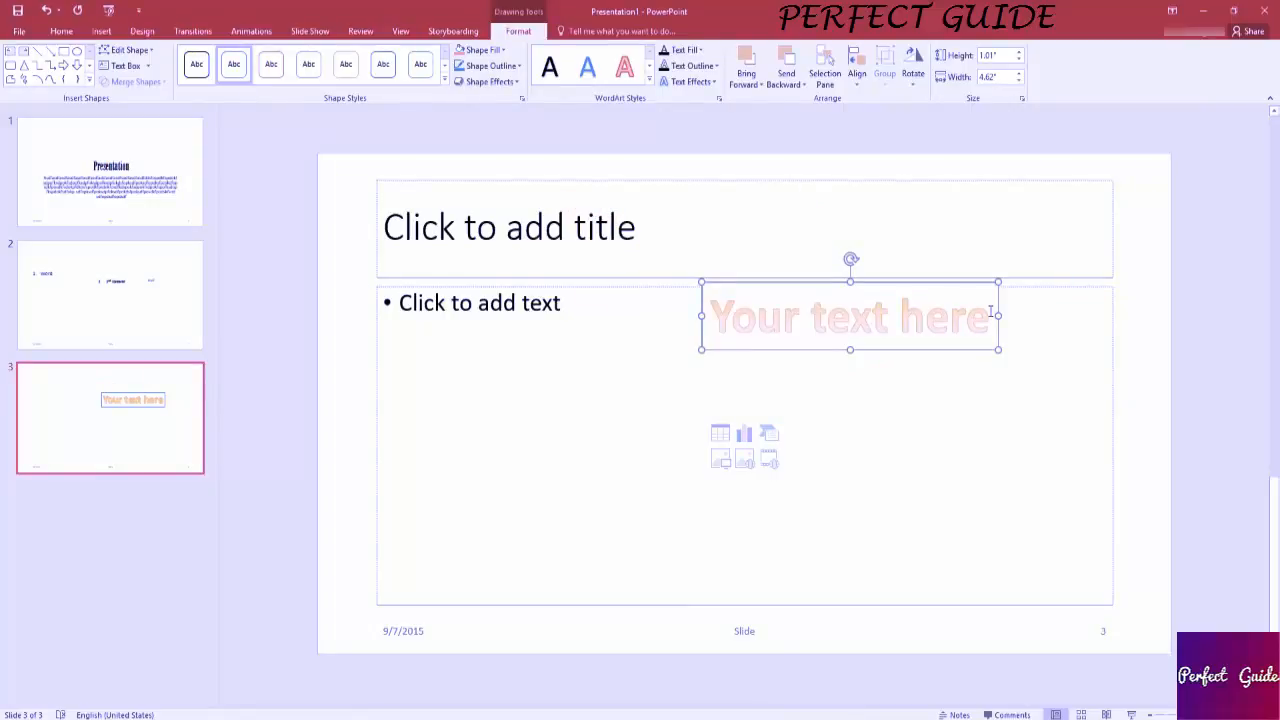
Apply the solid green filled shape style to the WordArt box.
click(990, 313)
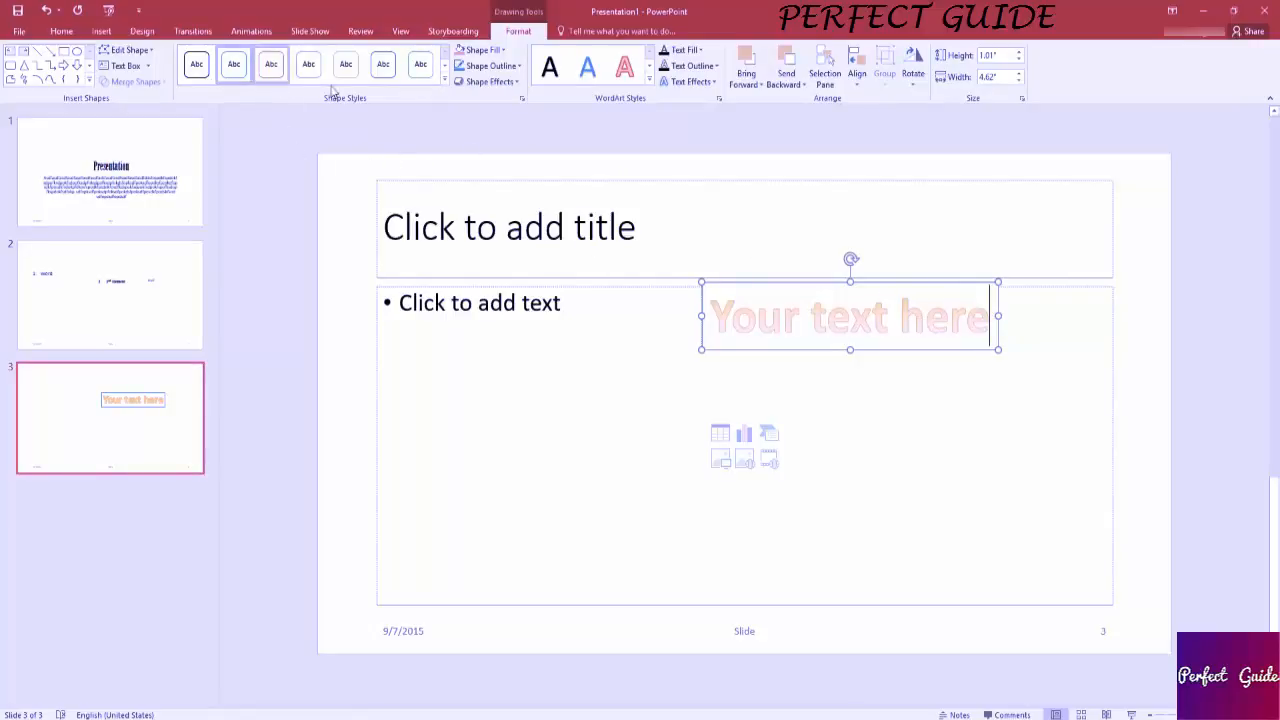
click(272, 66)
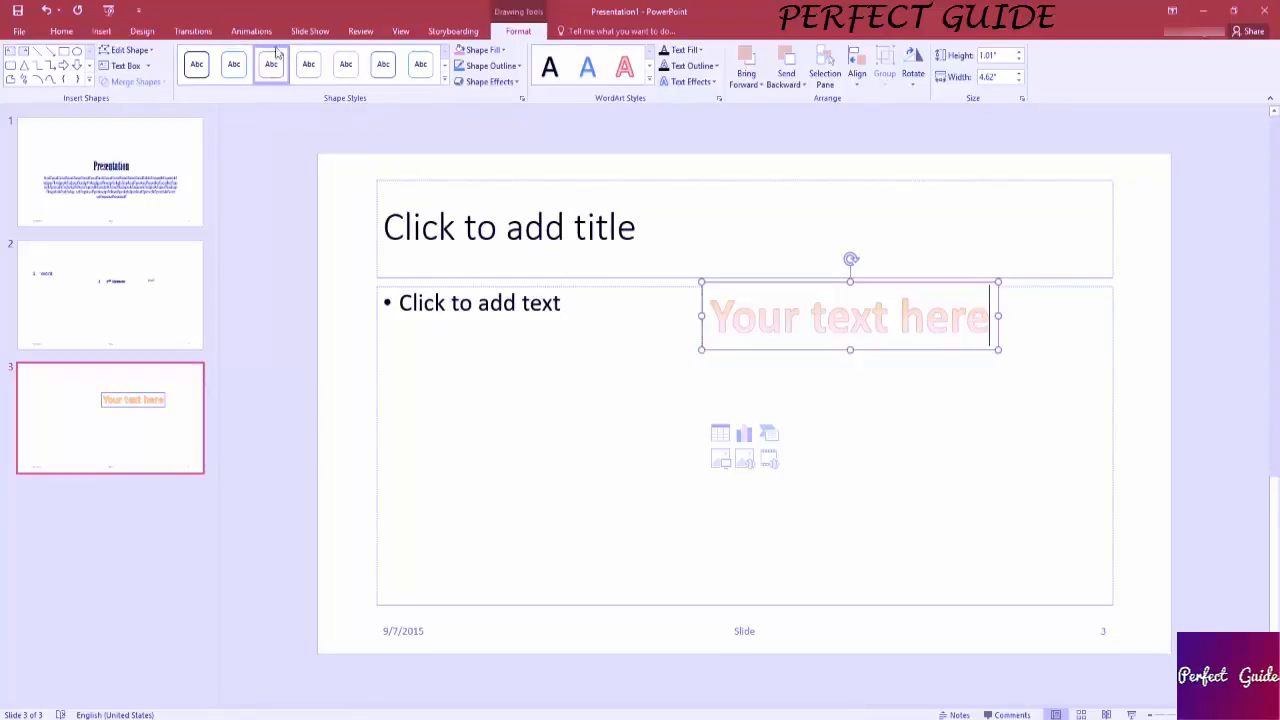
click(446, 65)
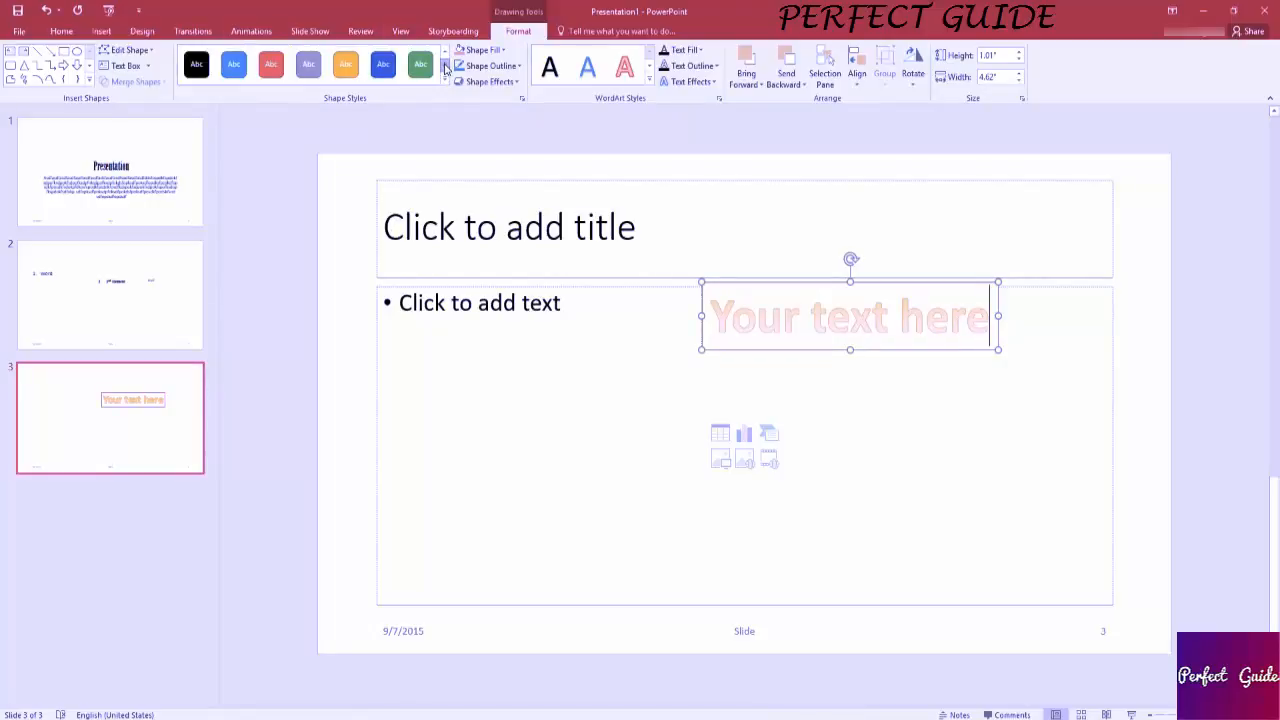
click(421, 70)
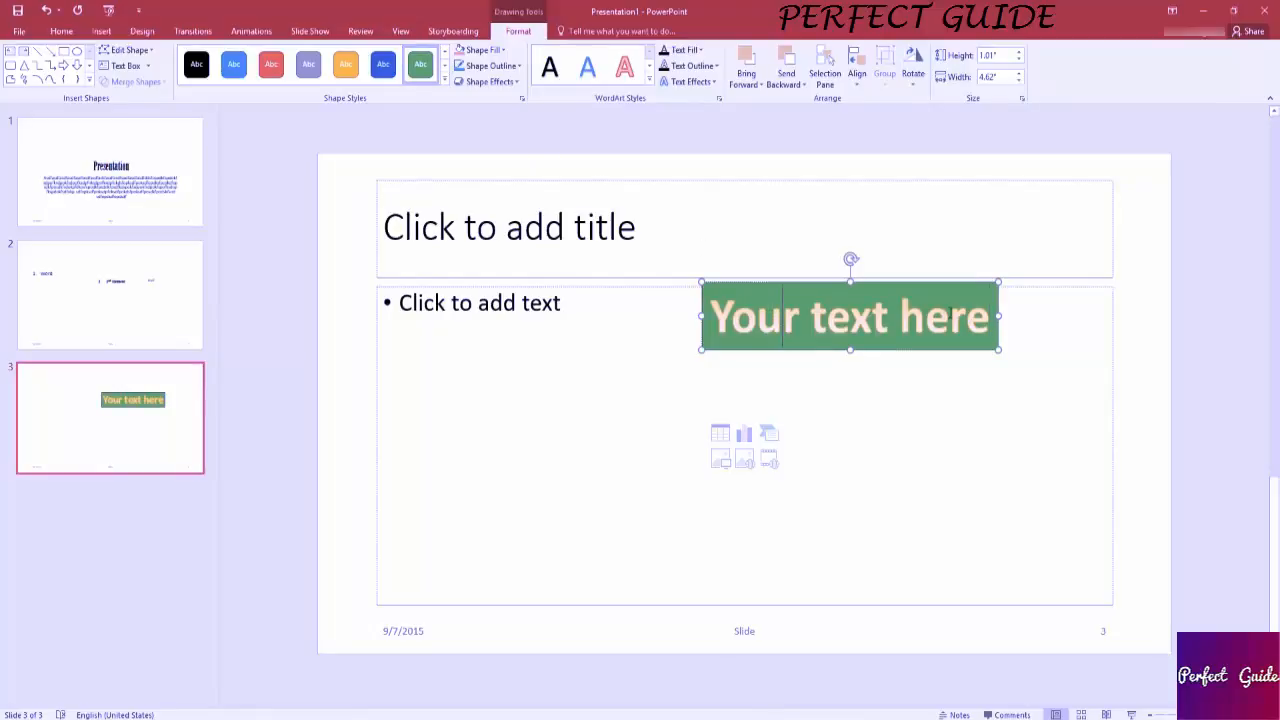
Change the WordArt box's fill to a dark gray theme color and its outline to a darker gold theme color.
drag(992, 308, 722, 316)
click(504, 50)
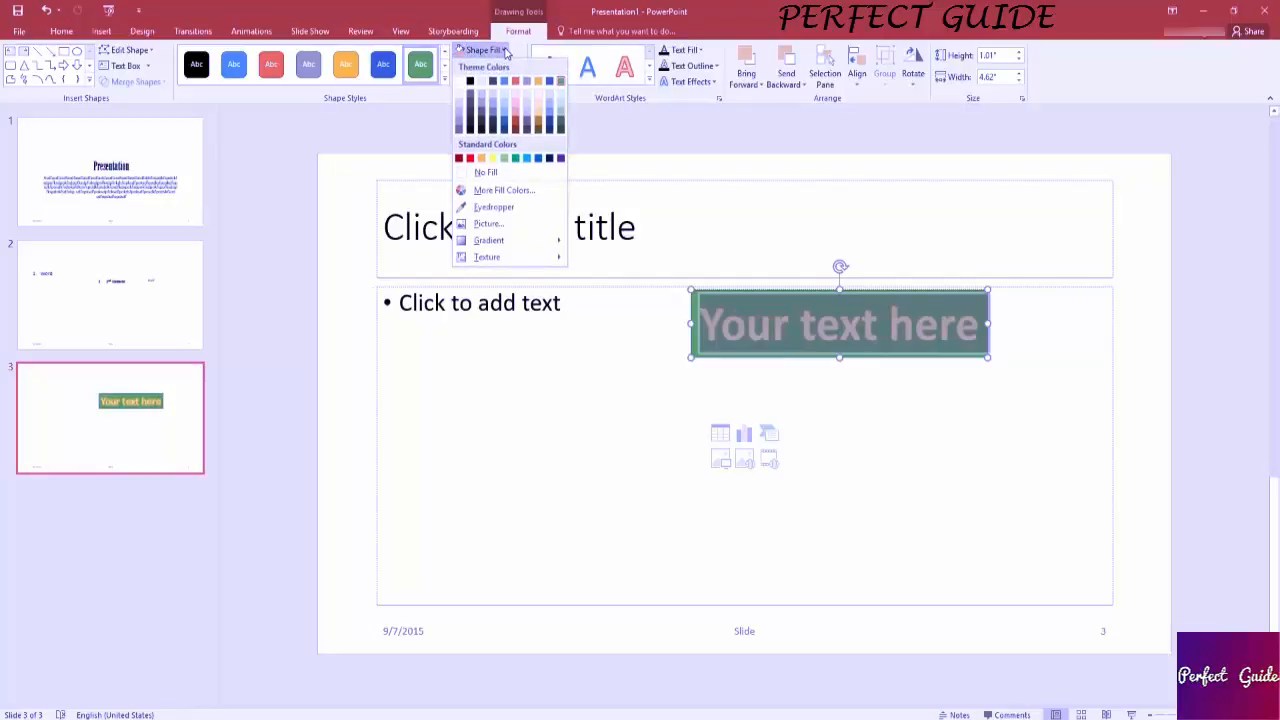
click(527, 128)
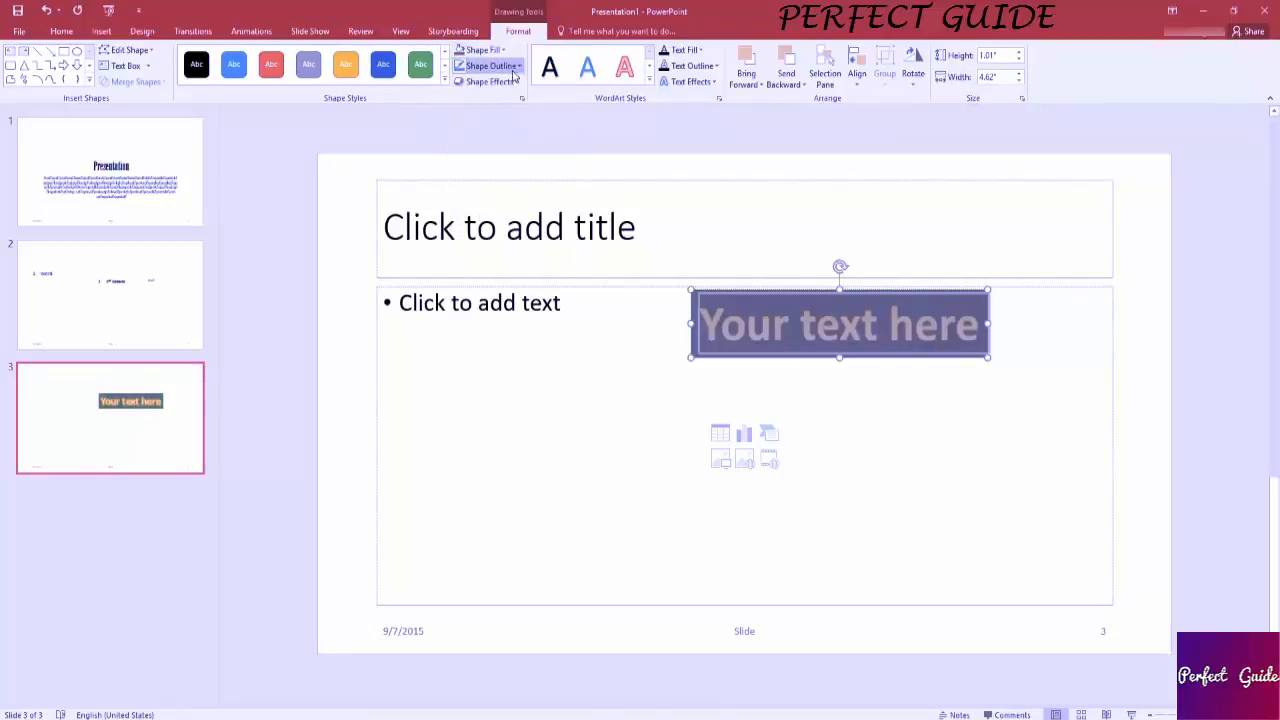
click(518, 66)
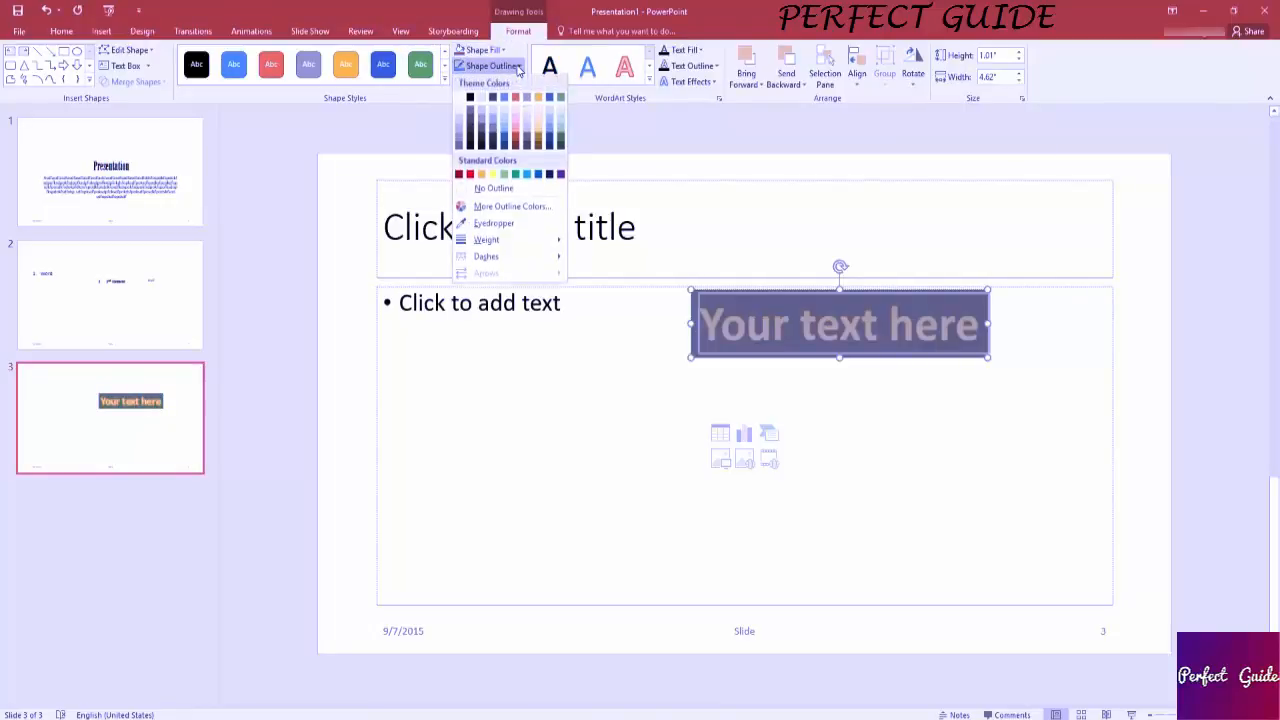
click(540, 136)
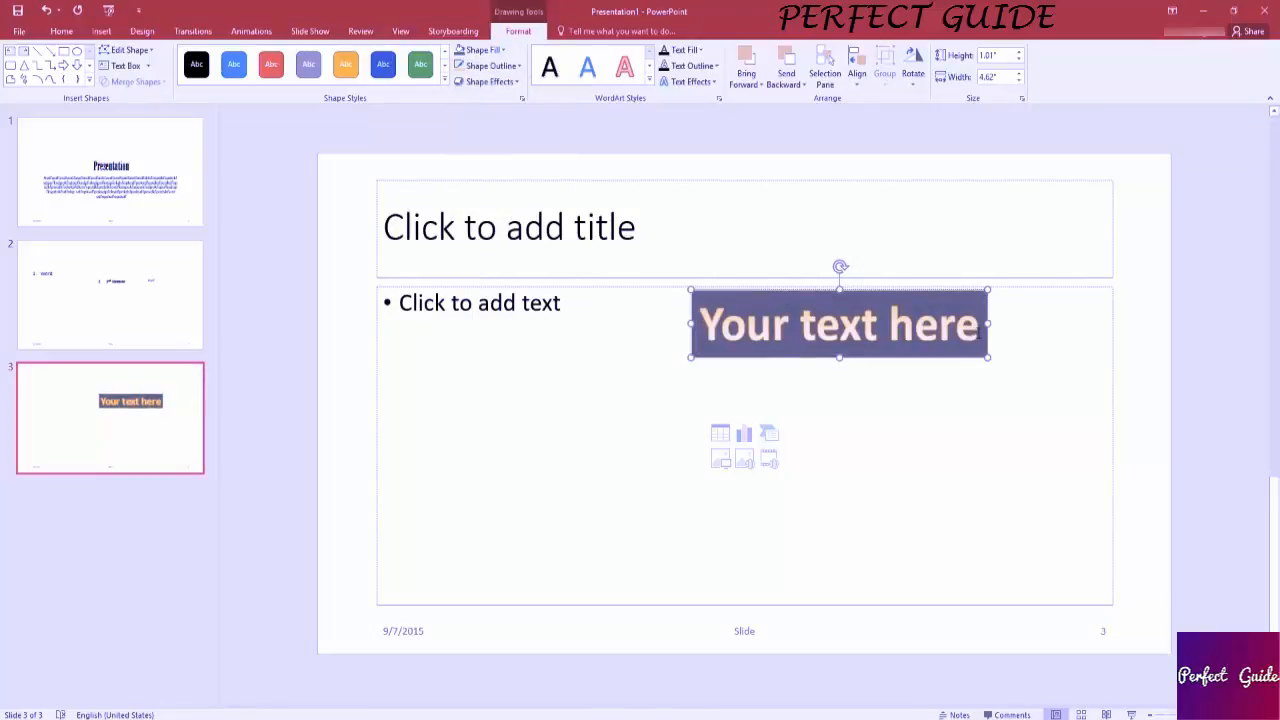
Browse the glow and reflection shape effects, and apply the last inner shadow variation to the WordArt box.
click(517, 84)
mouse_move(522, 203)
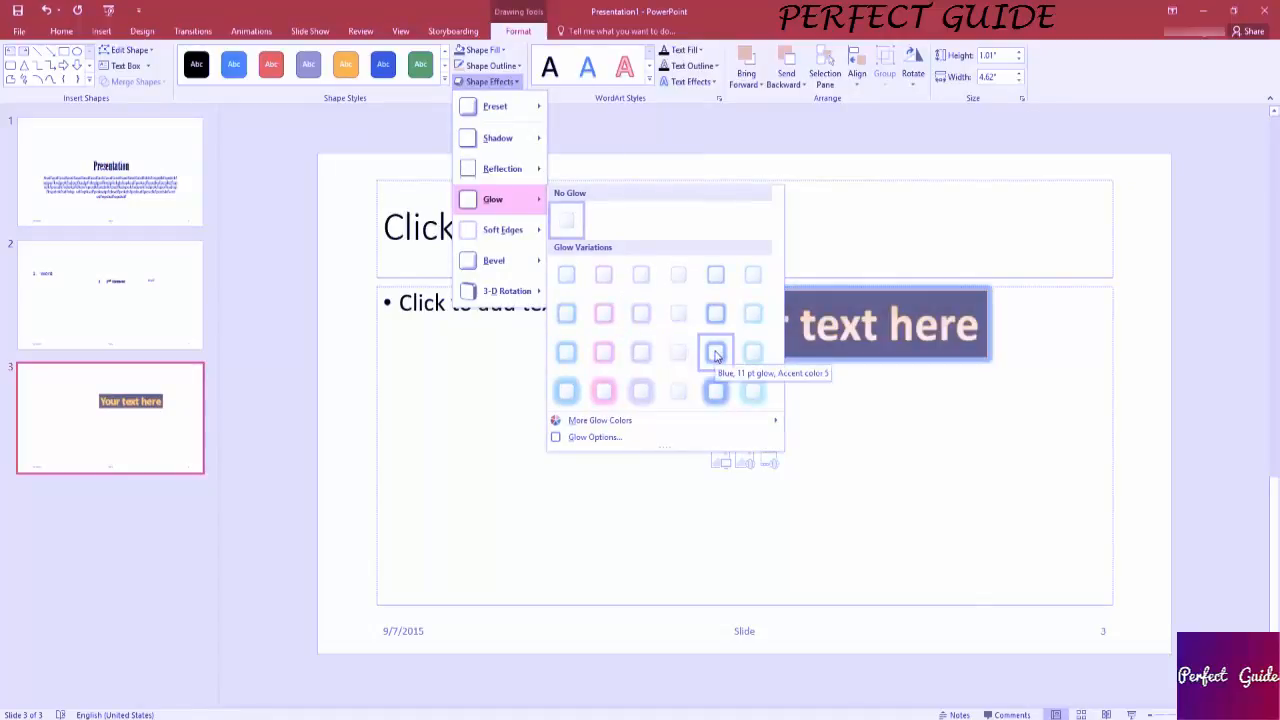
mouse_move(482, 167)
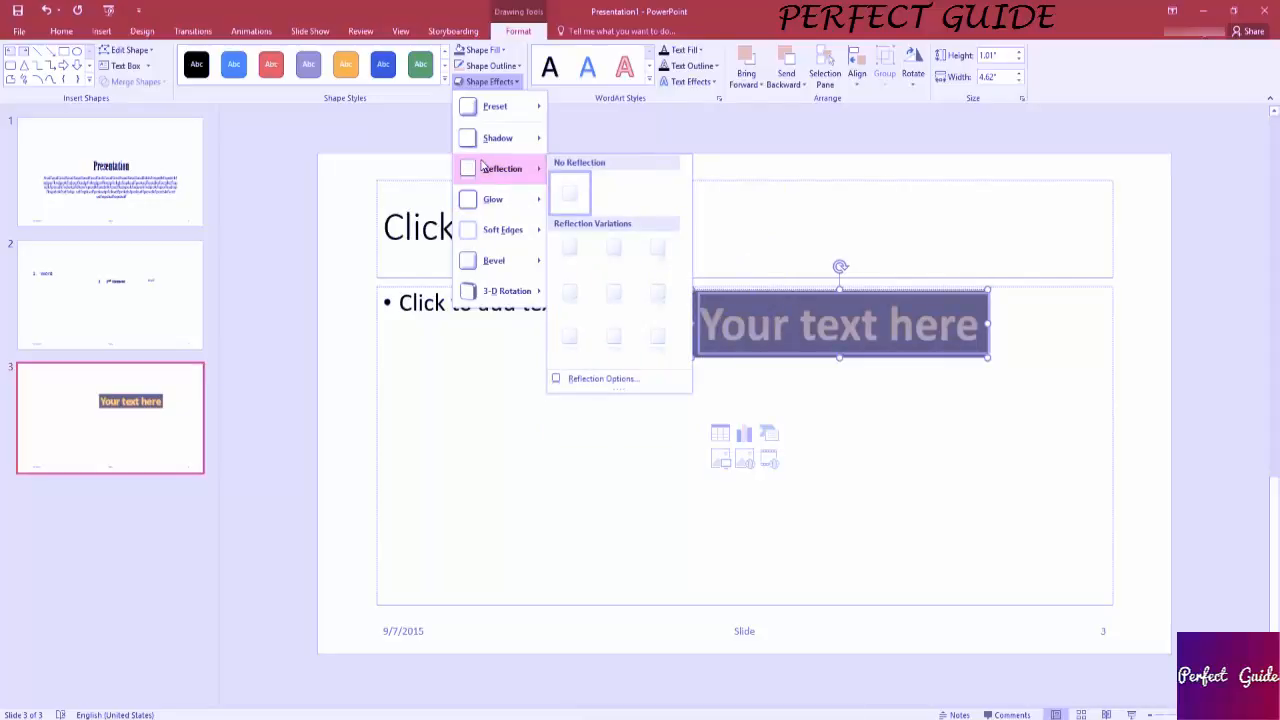
mouse_move(506, 142)
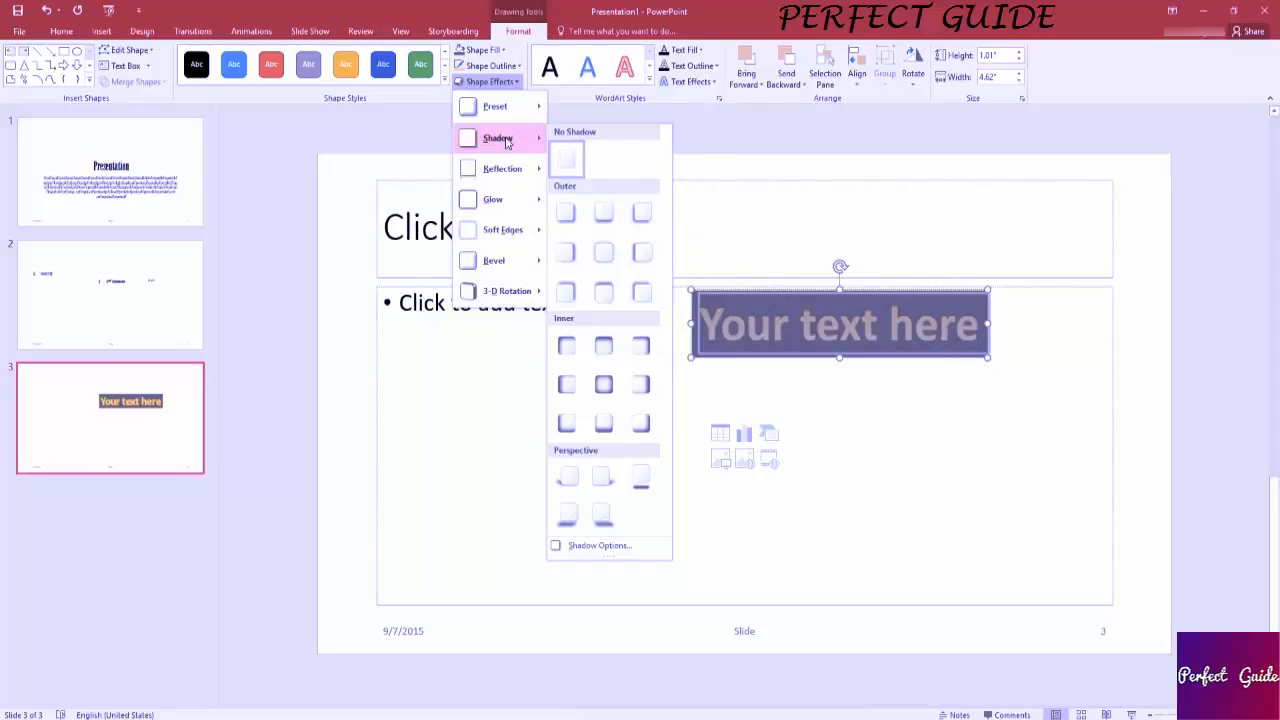
click(645, 427)
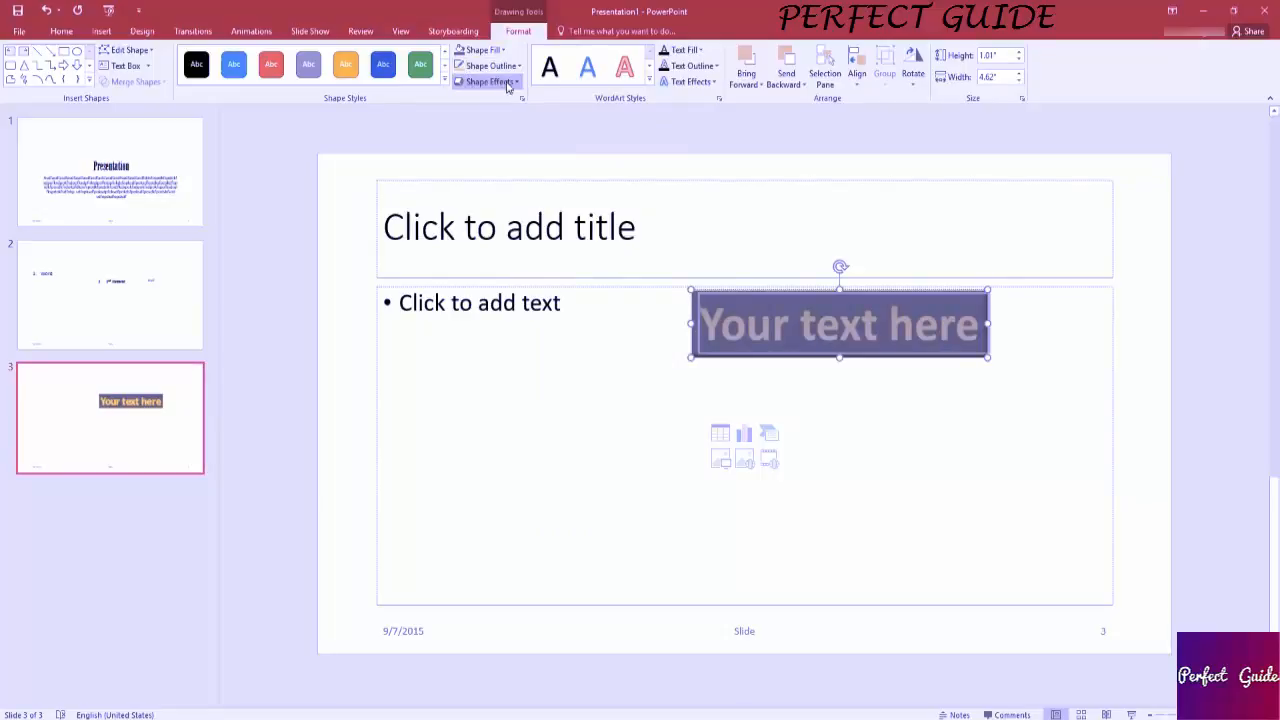
click(508, 83)
click(977, 326)
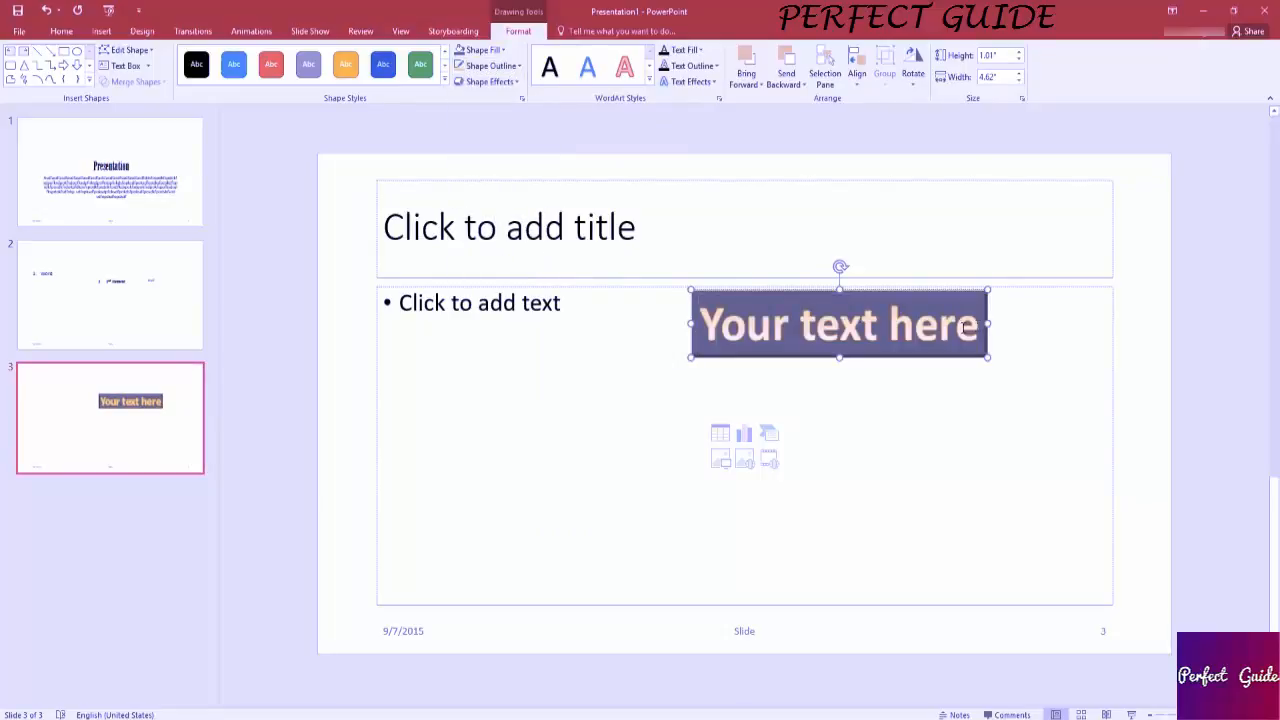
Fill the WordArt text with a light gray theme color and outline its letters in standard Red.
drag(965, 328, 698, 326)
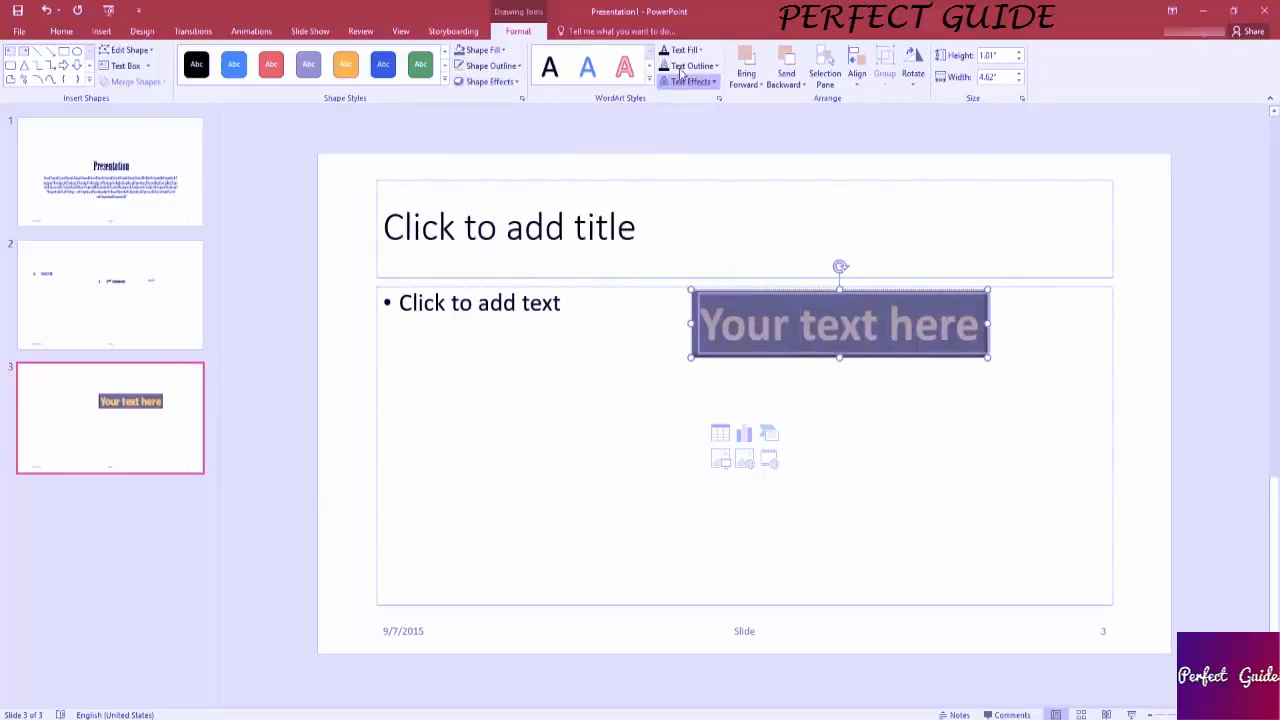
click(702, 50)
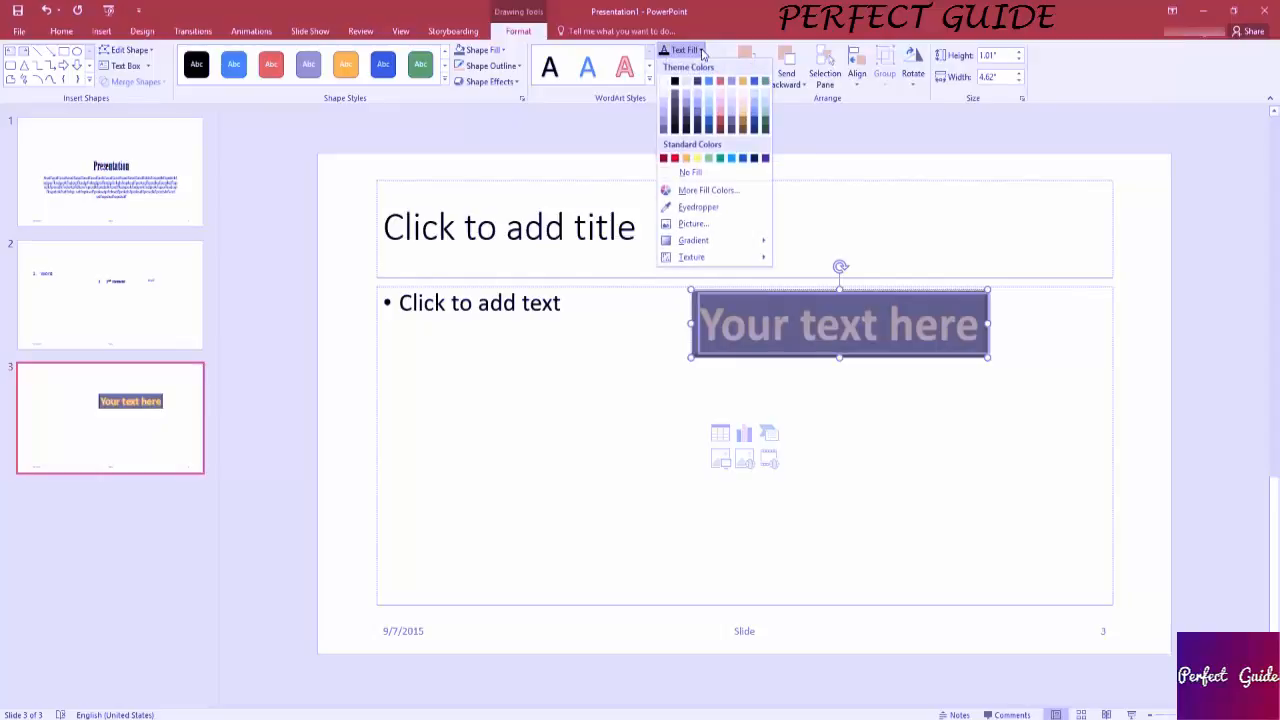
click(731, 112)
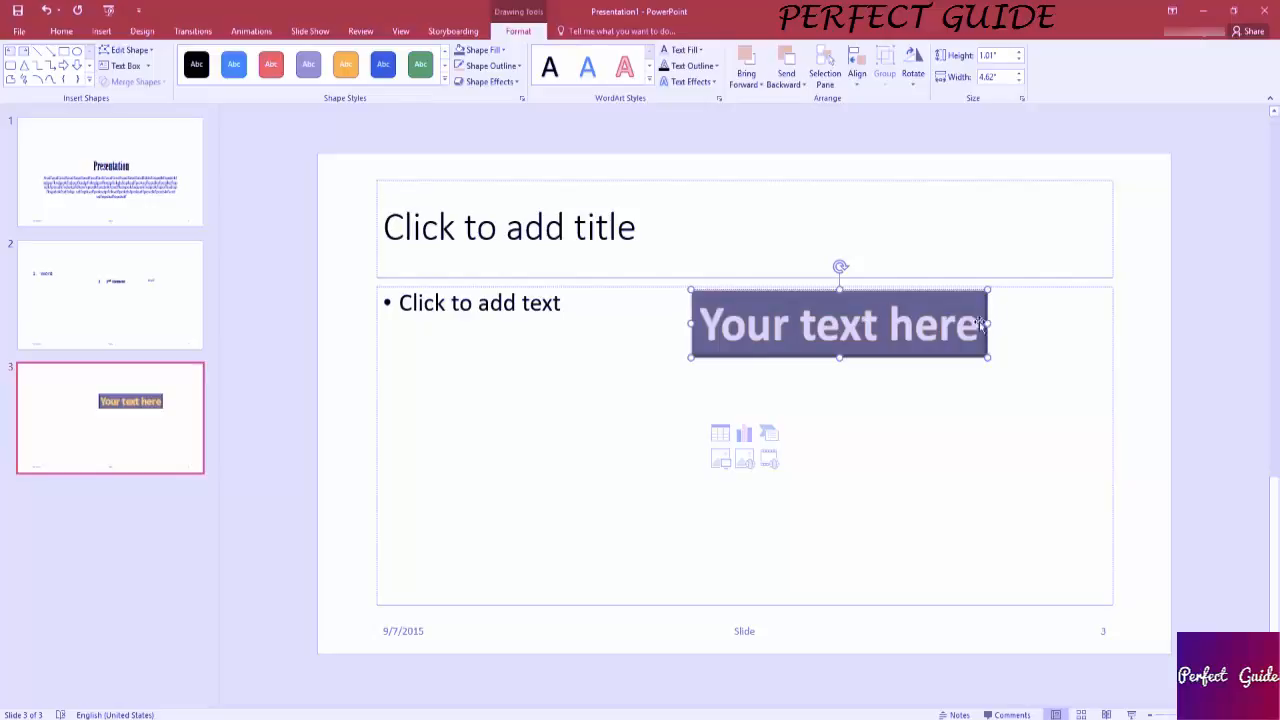
drag(982, 322, 698, 322)
click(716, 67)
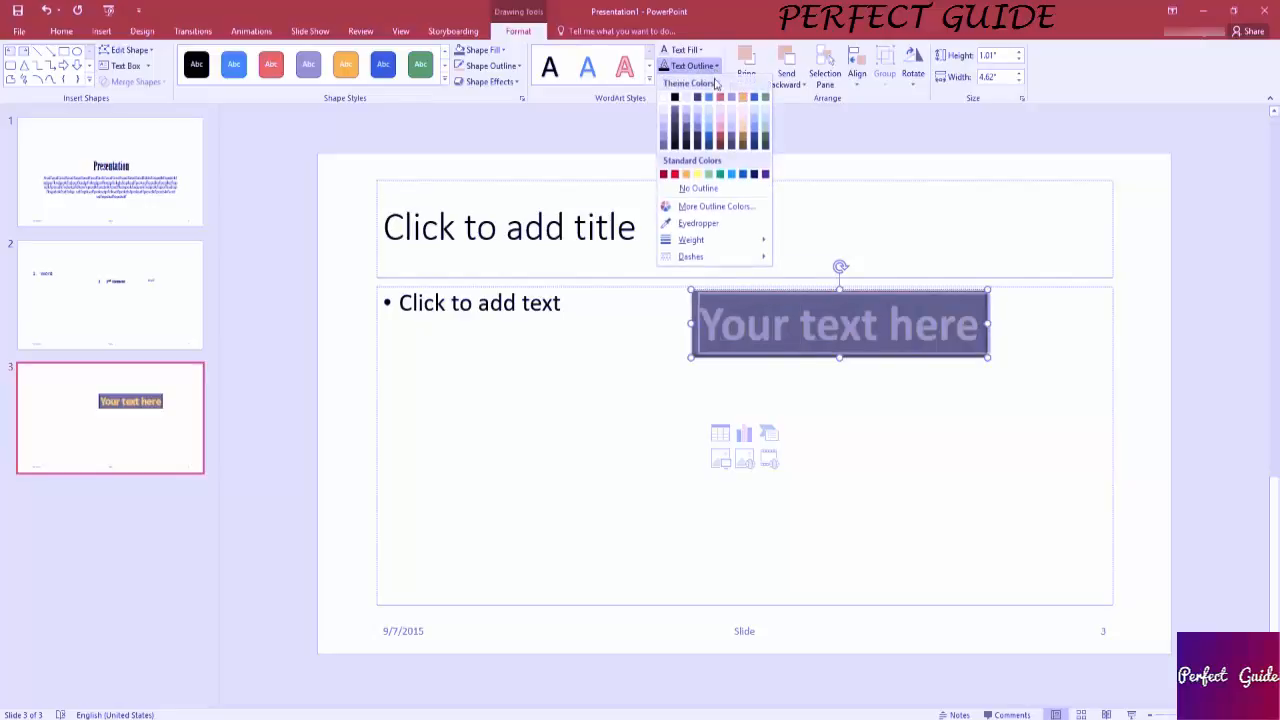
click(675, 175)
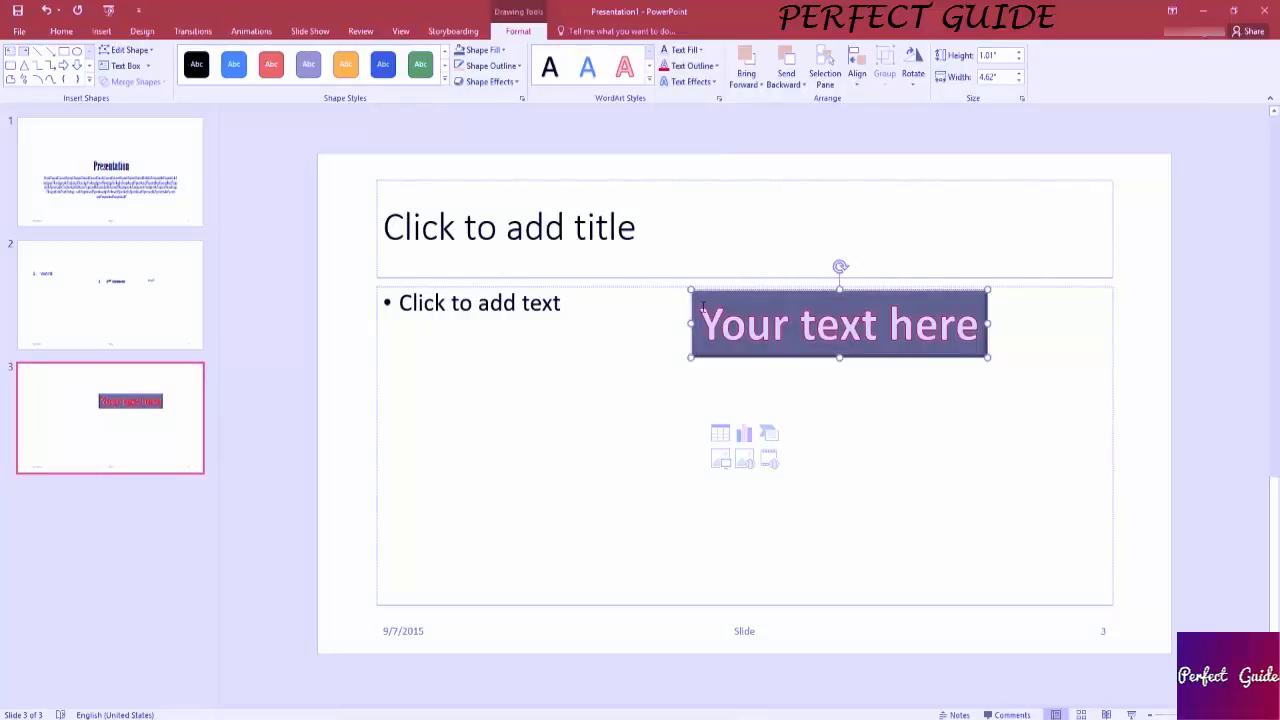
Preview the bevel, glow and reflection text effects on the WordArt text without applying any.
drag(978, 331, 700, 328)
click(713, 84)
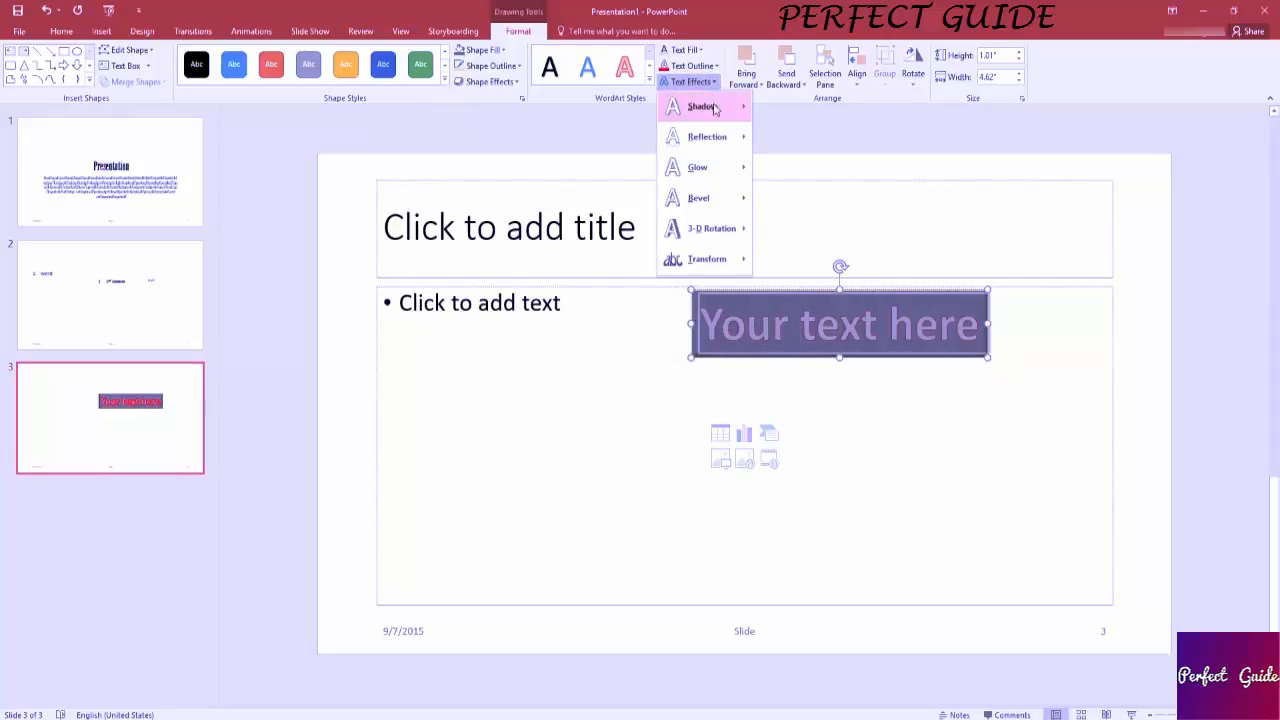
mouse_move(728, 198)
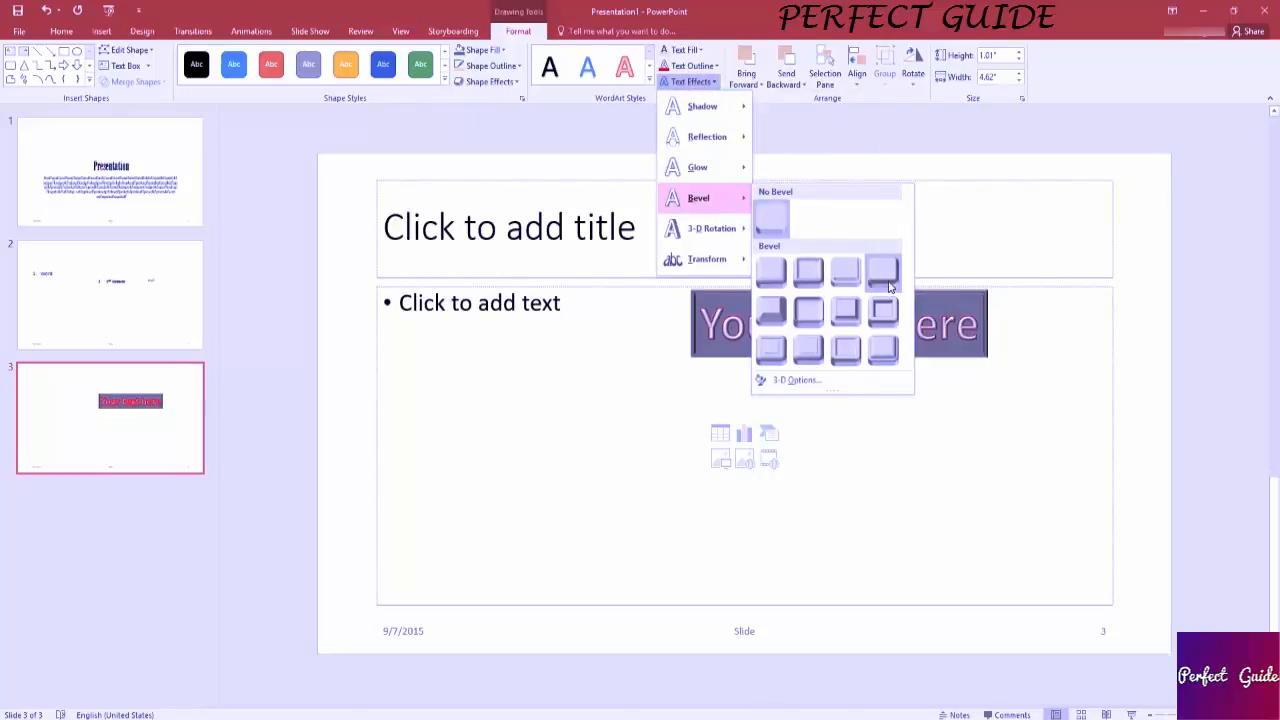
mouse_move(717, 165)
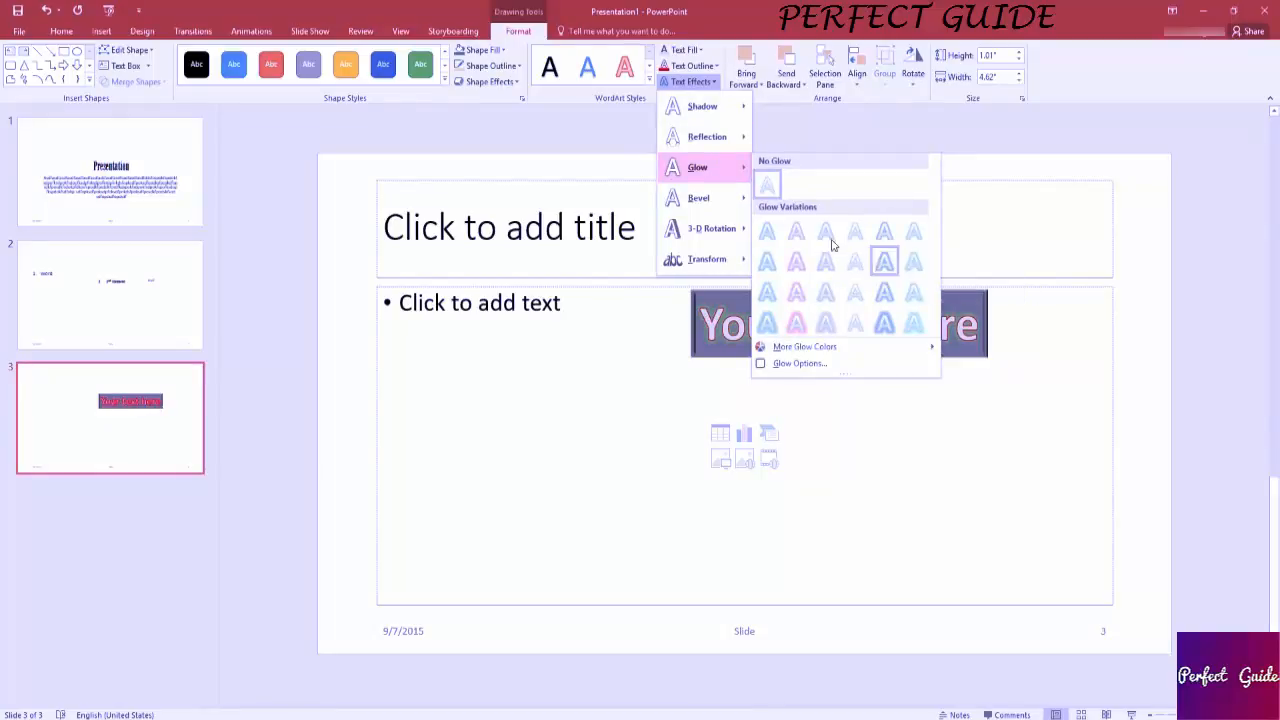
mouse_move(720, 136)
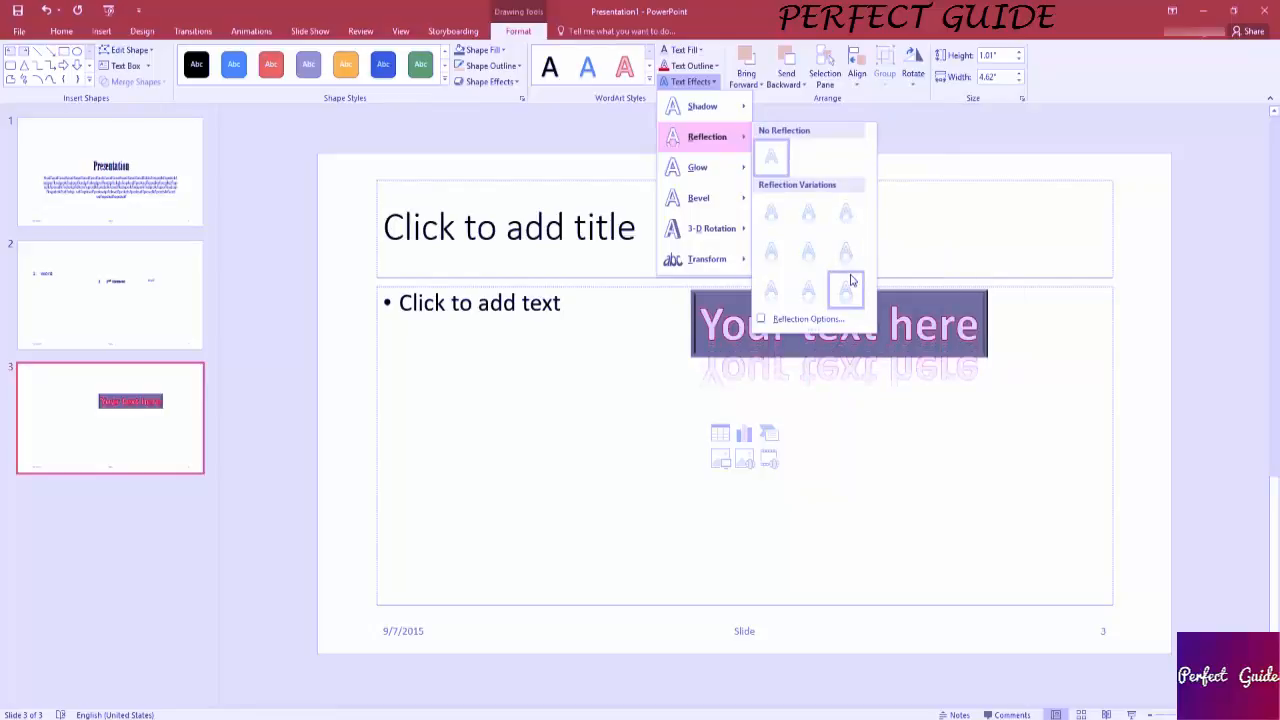
click(712, 87)
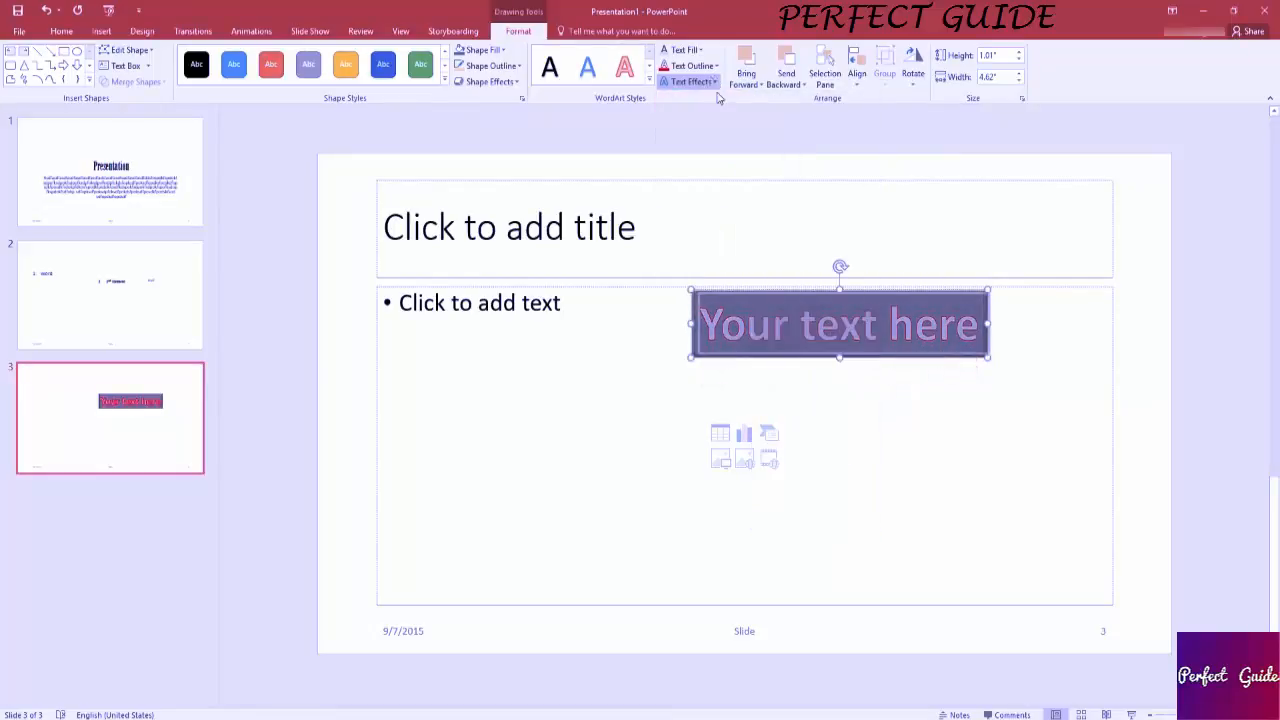
click(977, 329)
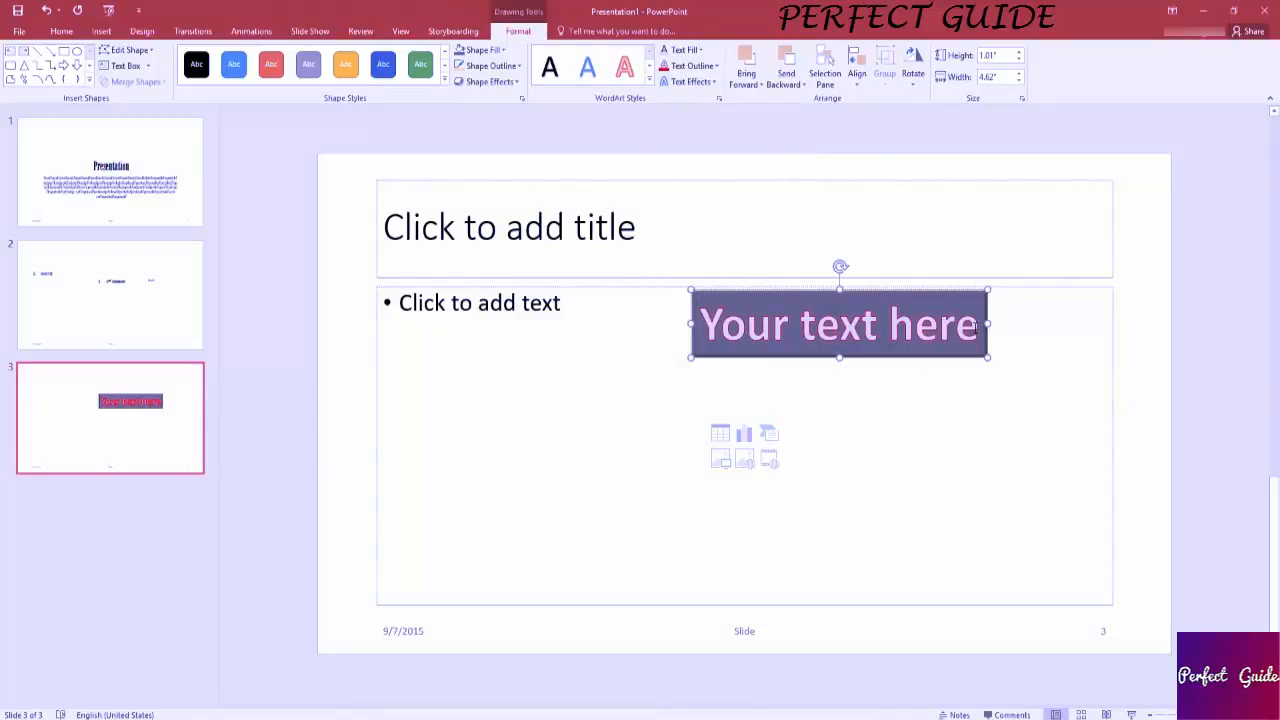